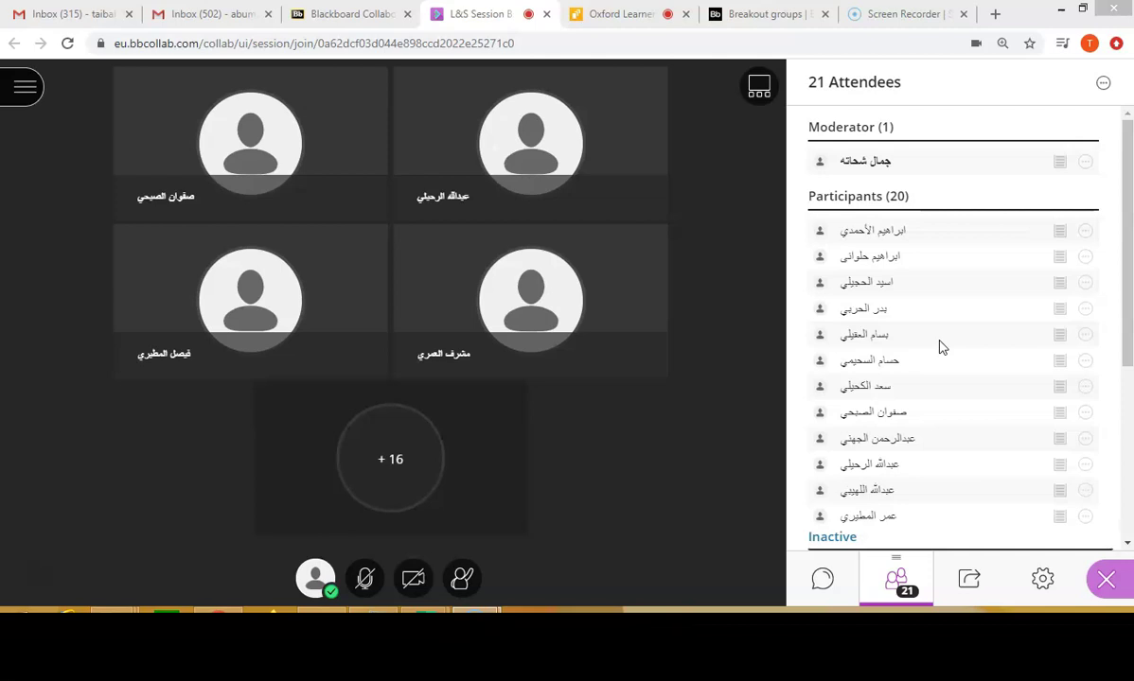
Set breakout groups to Custom assignment with switching disabled, and show all Main Room members
click(969, 581)
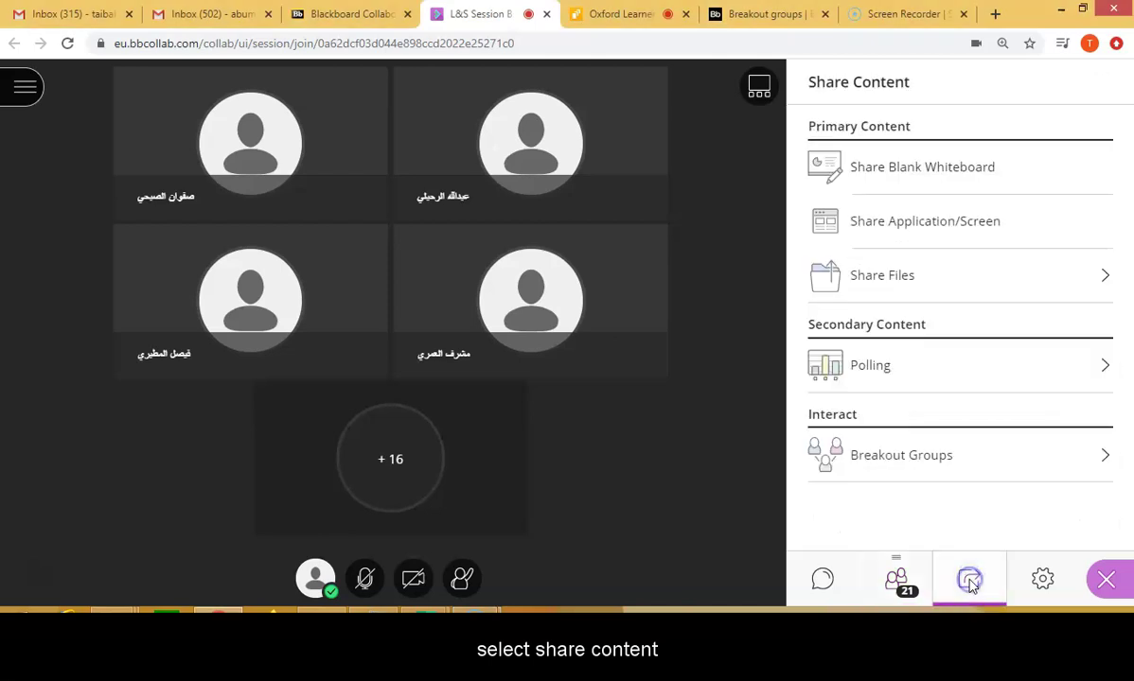
click(915, 460)
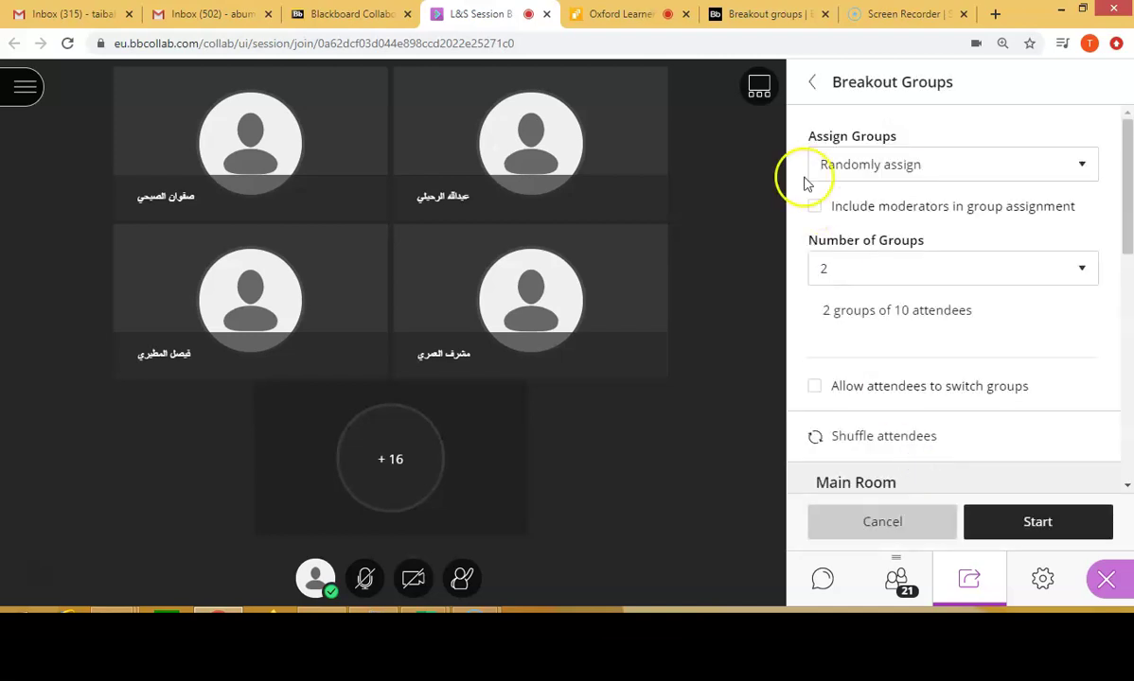
click(890, 165)
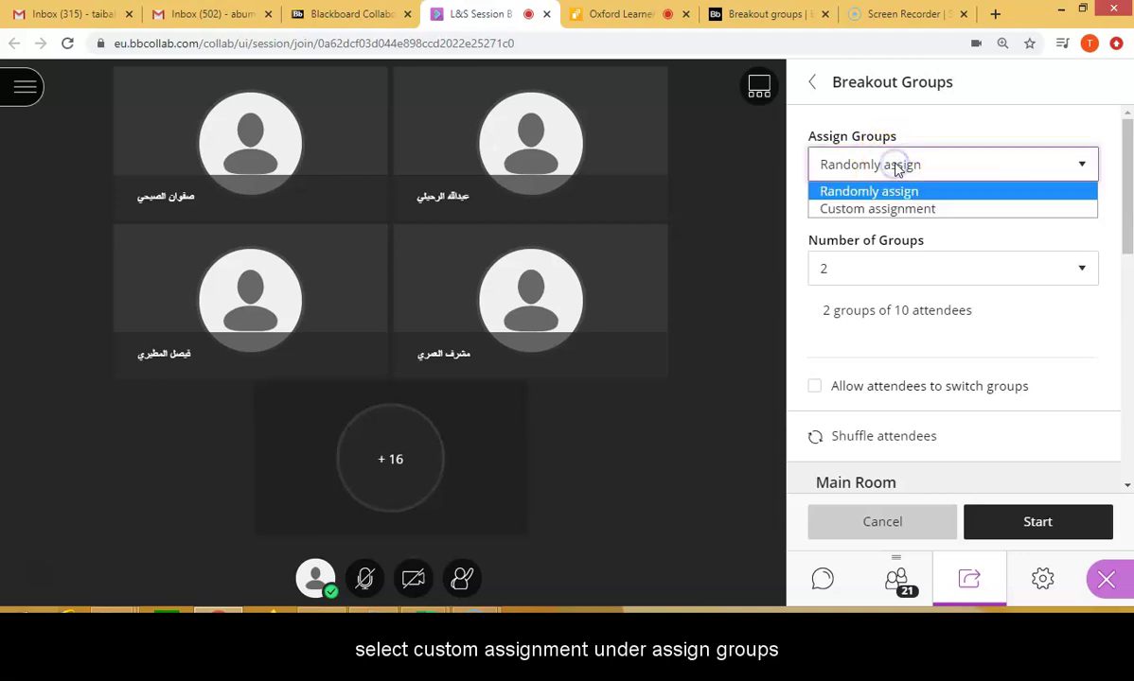
click(904, 209)
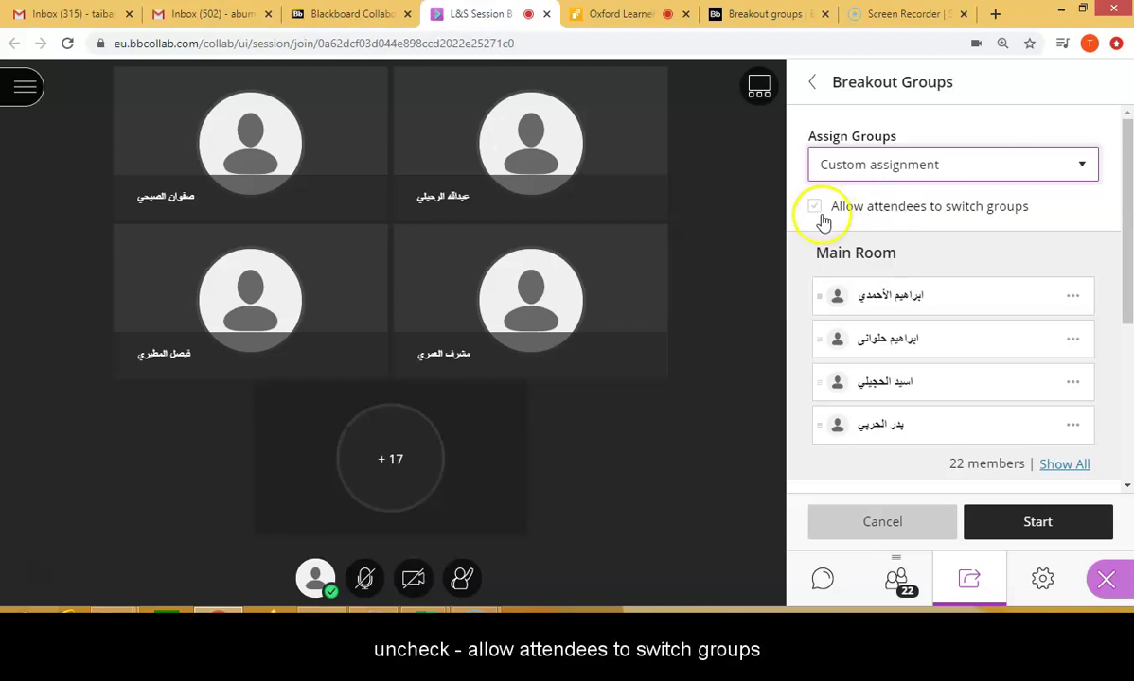
click(861, 216)
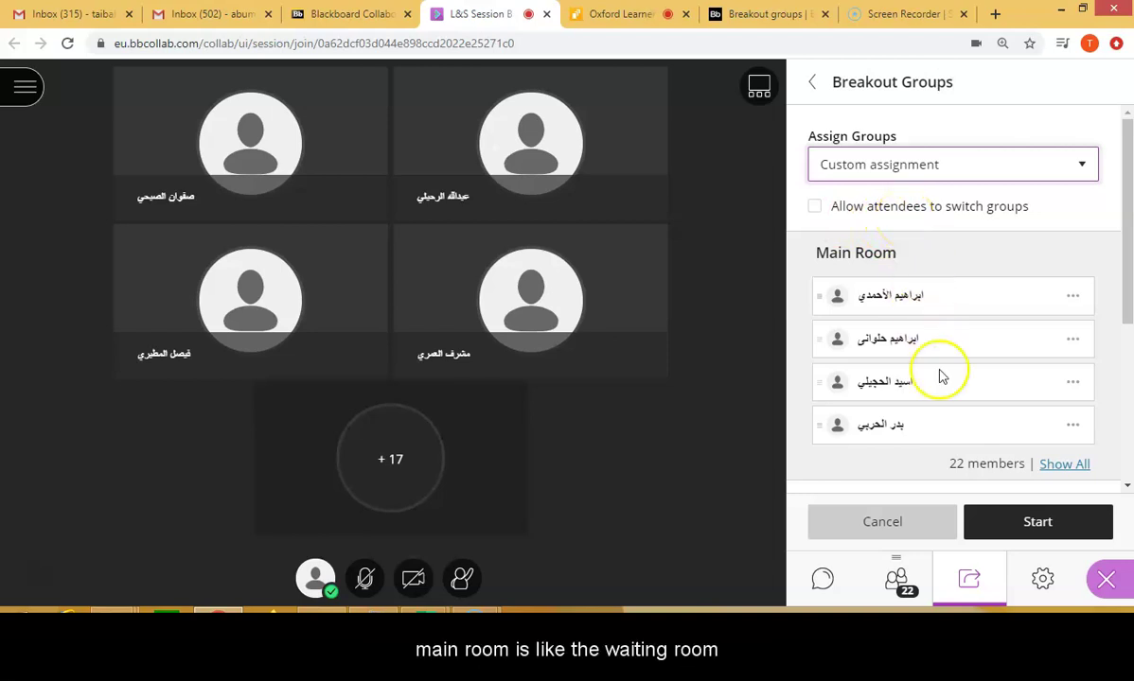
click(1063, 464)
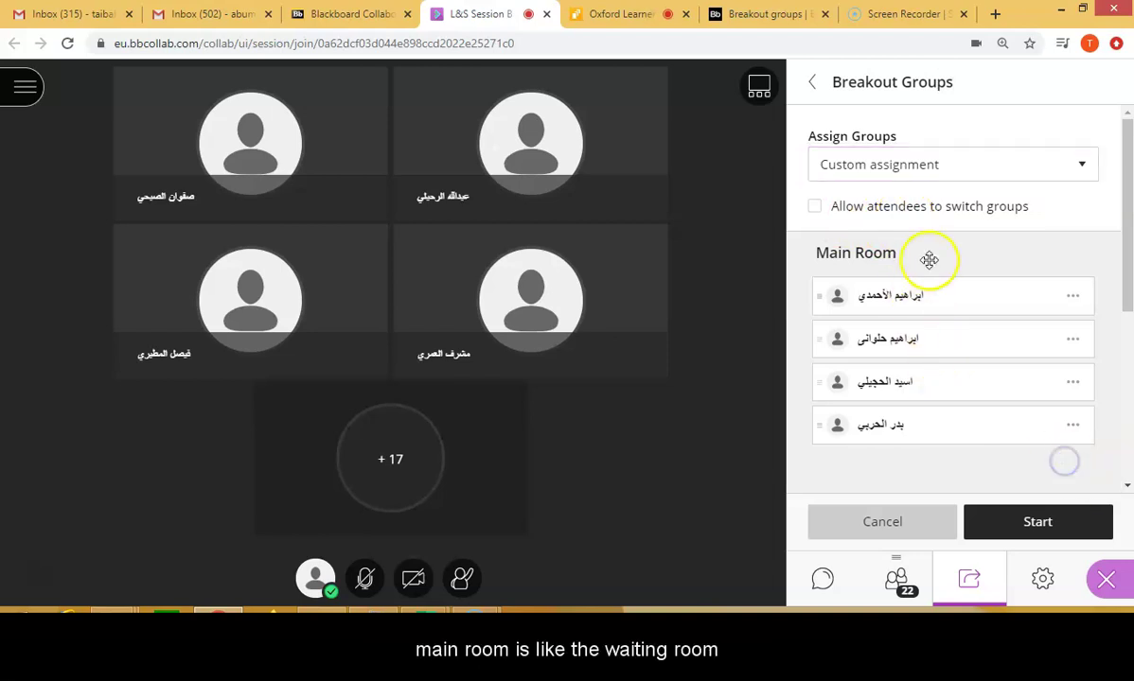
scroll(945, 284, down, 4)
scroll(946, 324, down, 6)
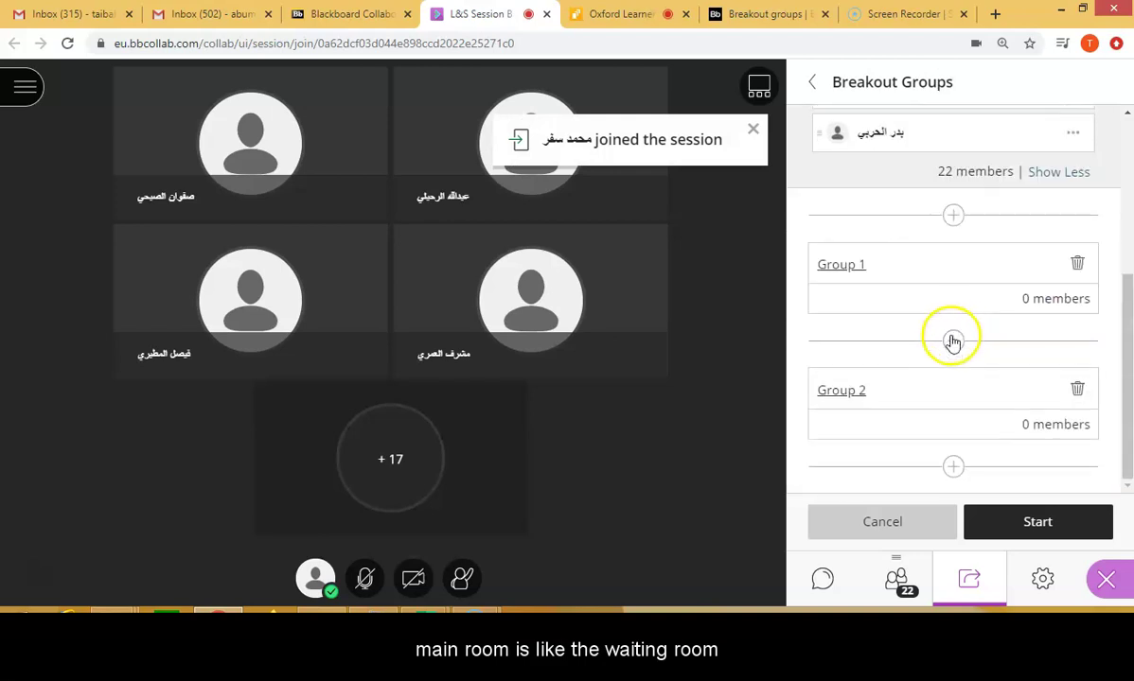
scroll(961, 275, up, 3)
scroll(956, 254, up, 6)
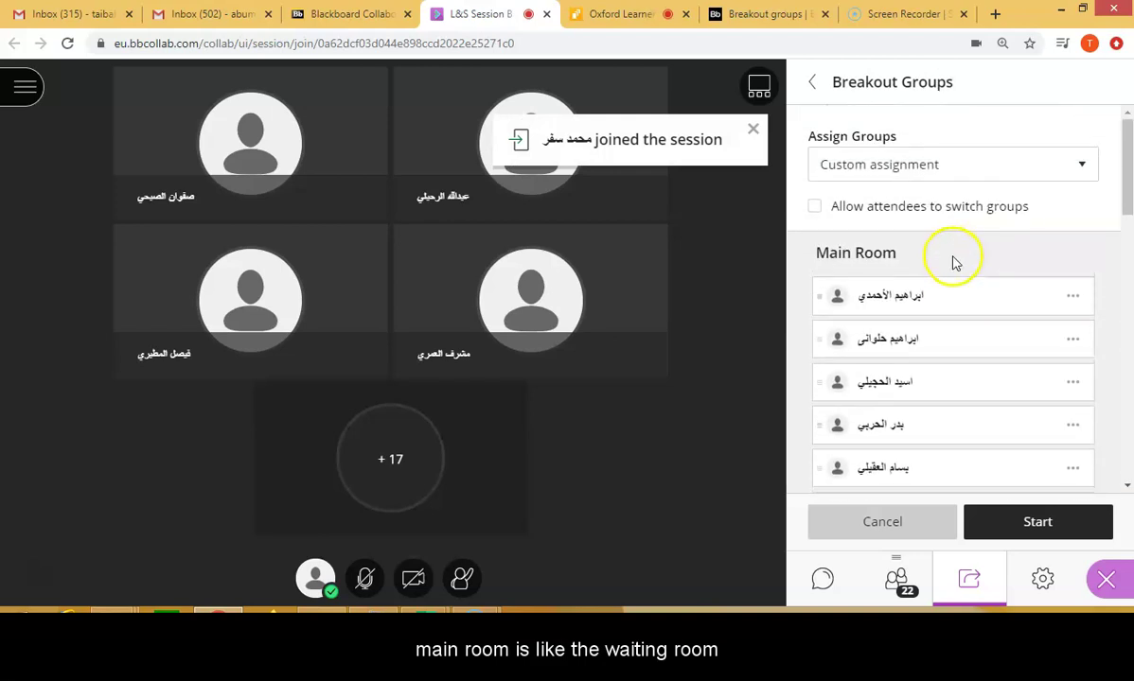
scroll(963, 282, down, 10)
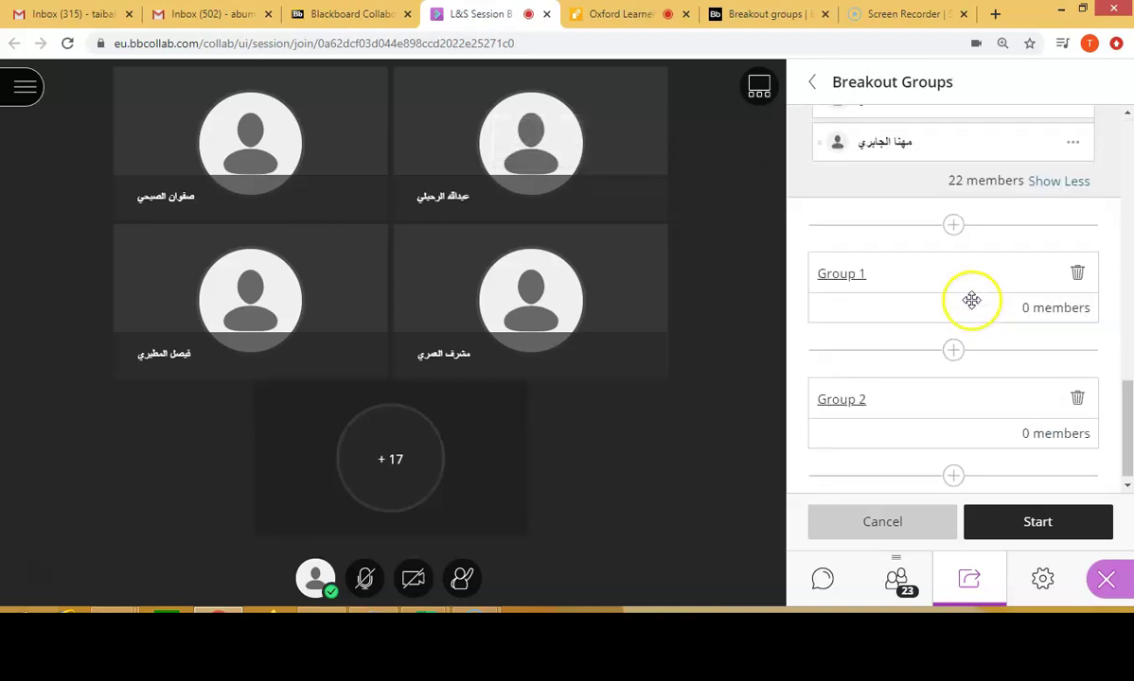
Replace the Group 1 name with 'Speaking Test'
click(880, 265)
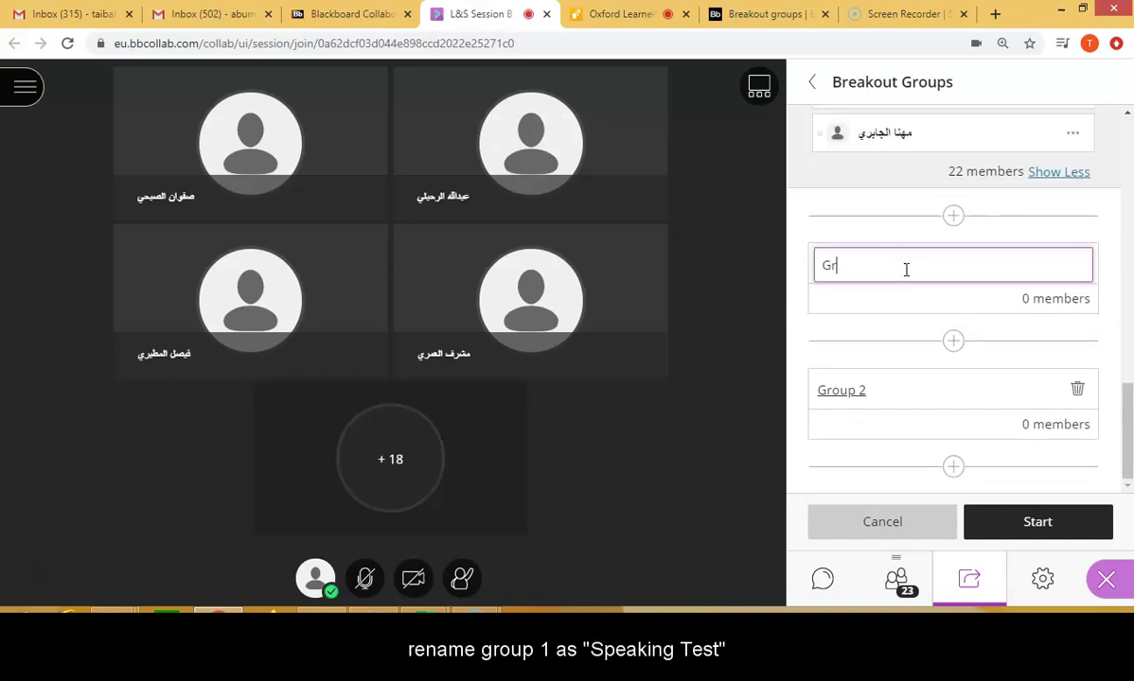
key(BackSpace)
key(BackSpace)
text(S)
click(1110, 276)
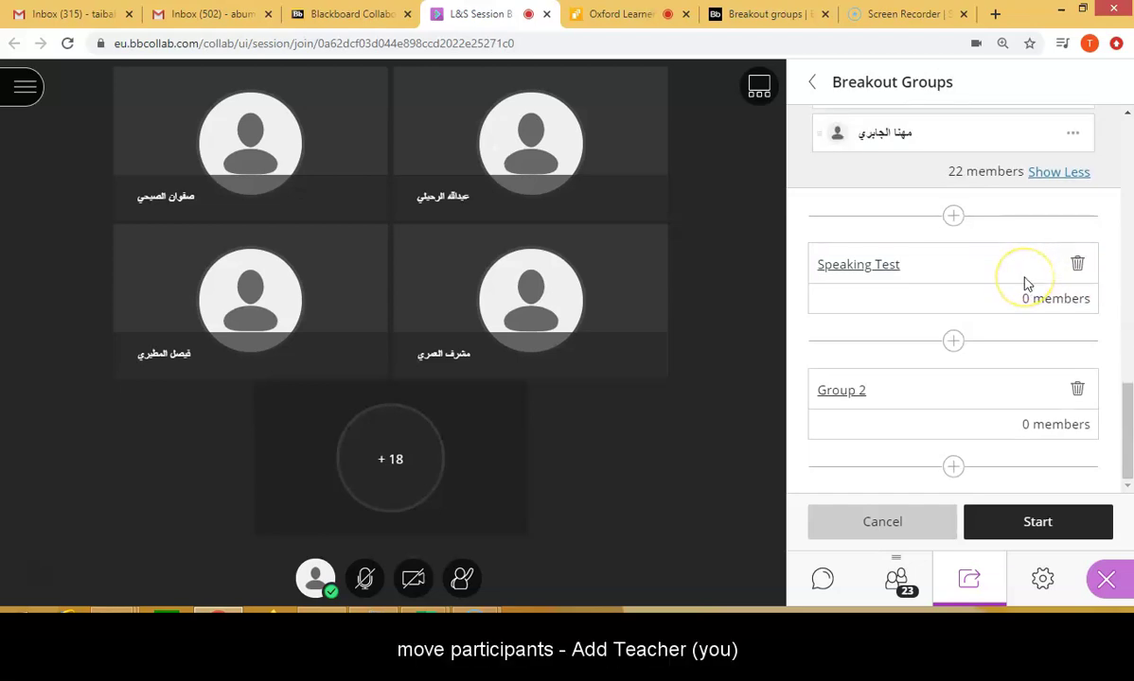
click(960, 282)
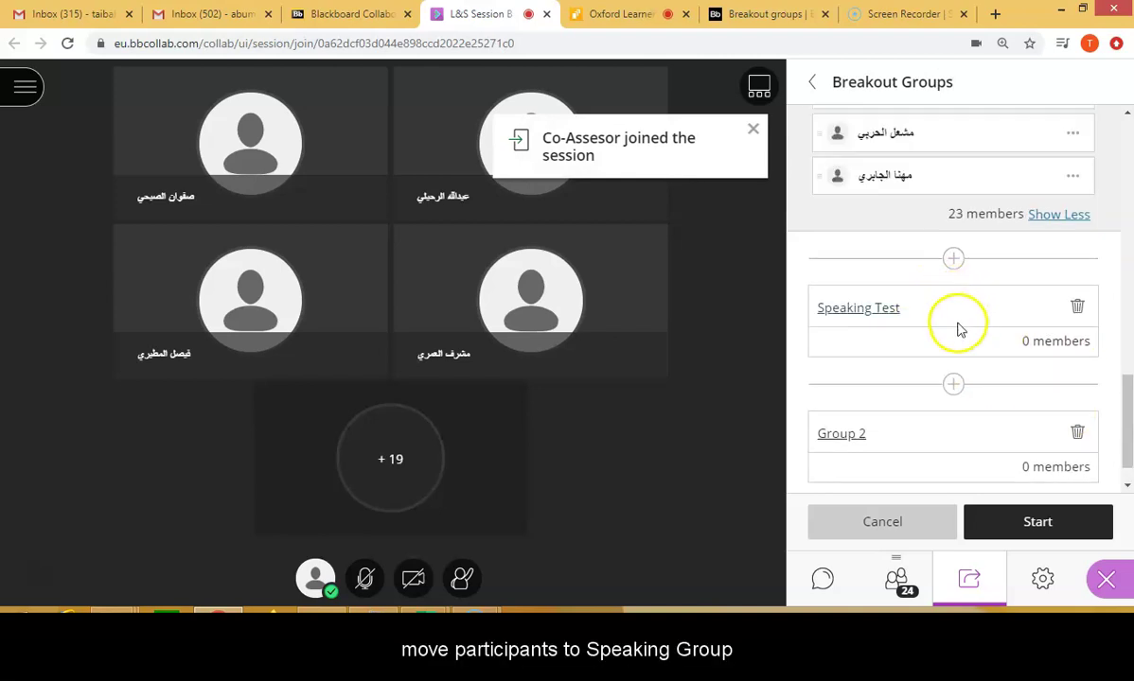
Drag Co-Assesor from the Main Room list into the Speaking Test group
drag(1122, 417, 1129, 151)
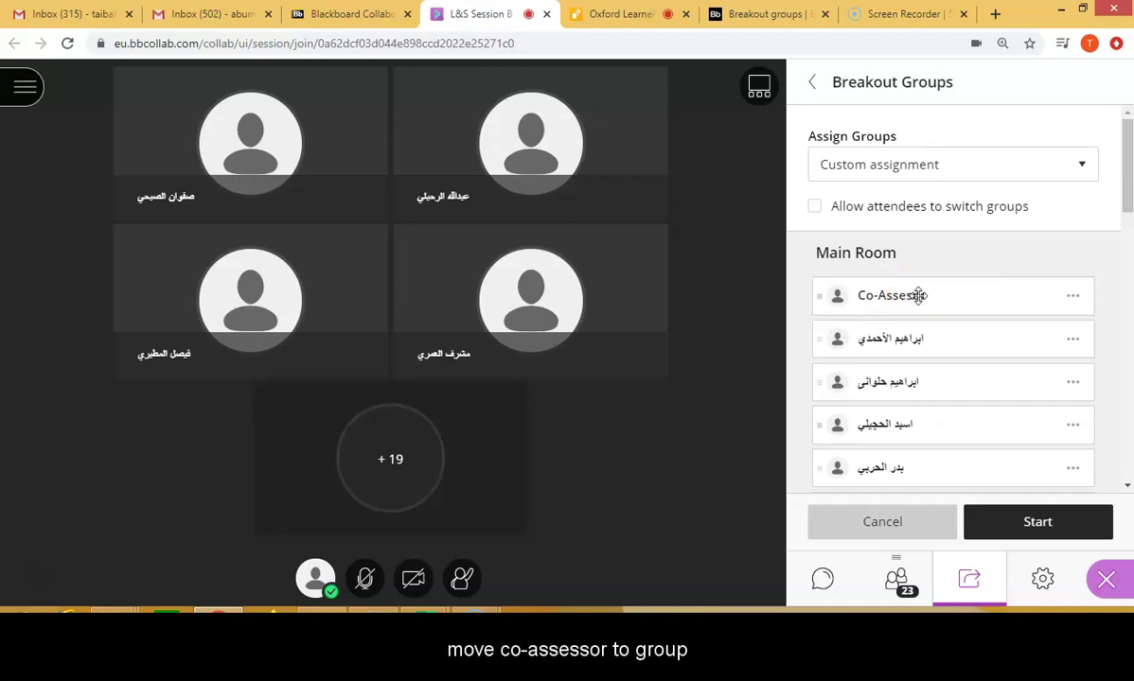
drag(917, 295, 904, 325)
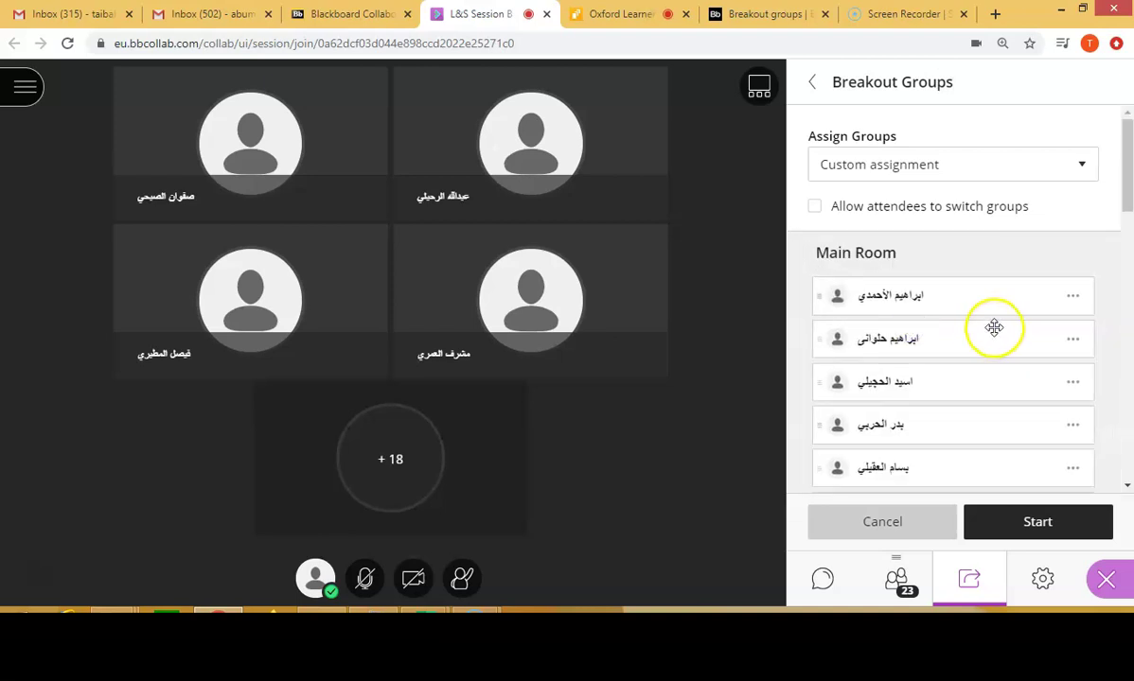
scroll(1025, 323, down, 10)
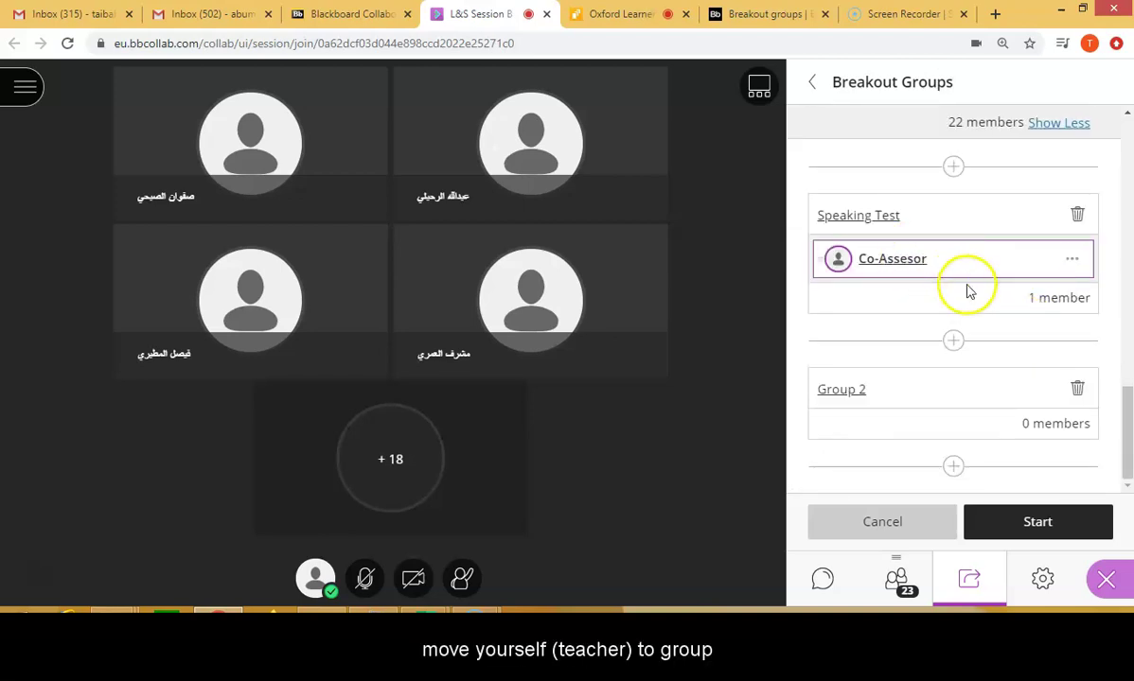
scroll(973, 294, up, 12)
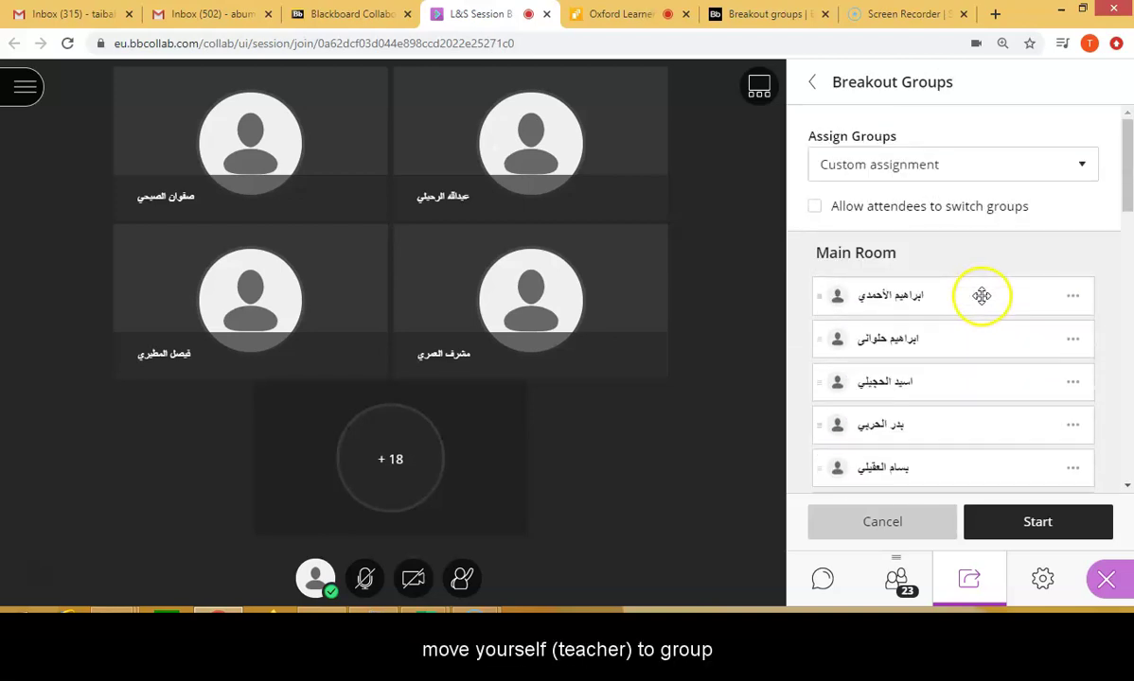
scroll(981, 297, down, 12)
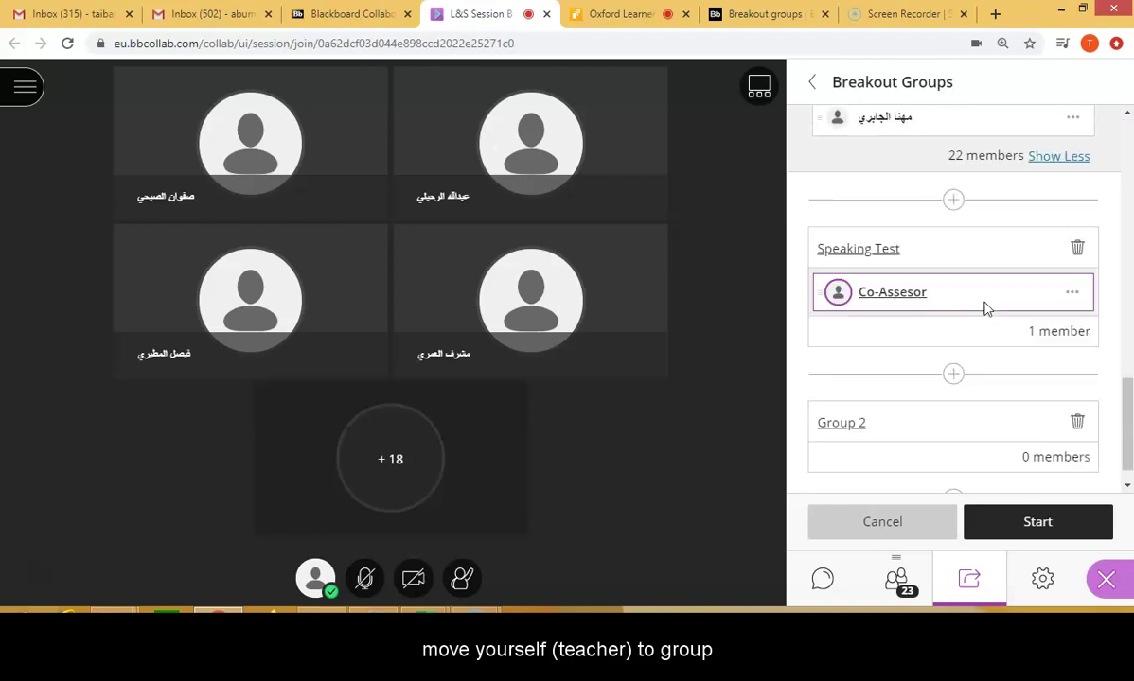
scroll(1041, 178, up, 5)
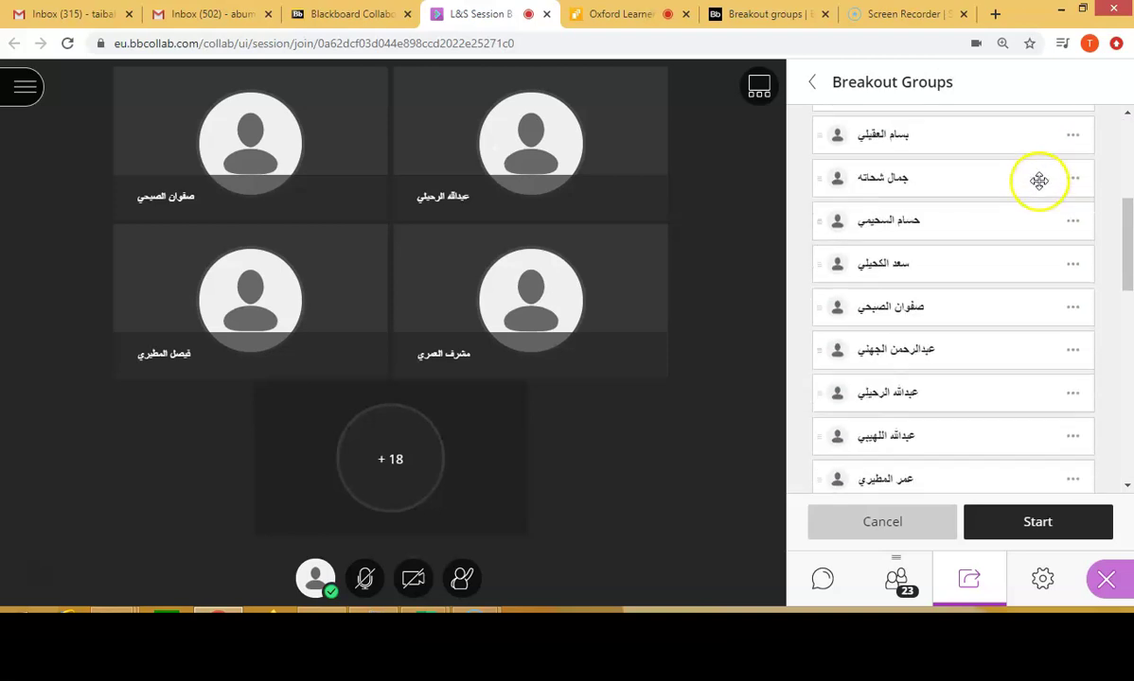
scroll(1039, 179, up, 4)
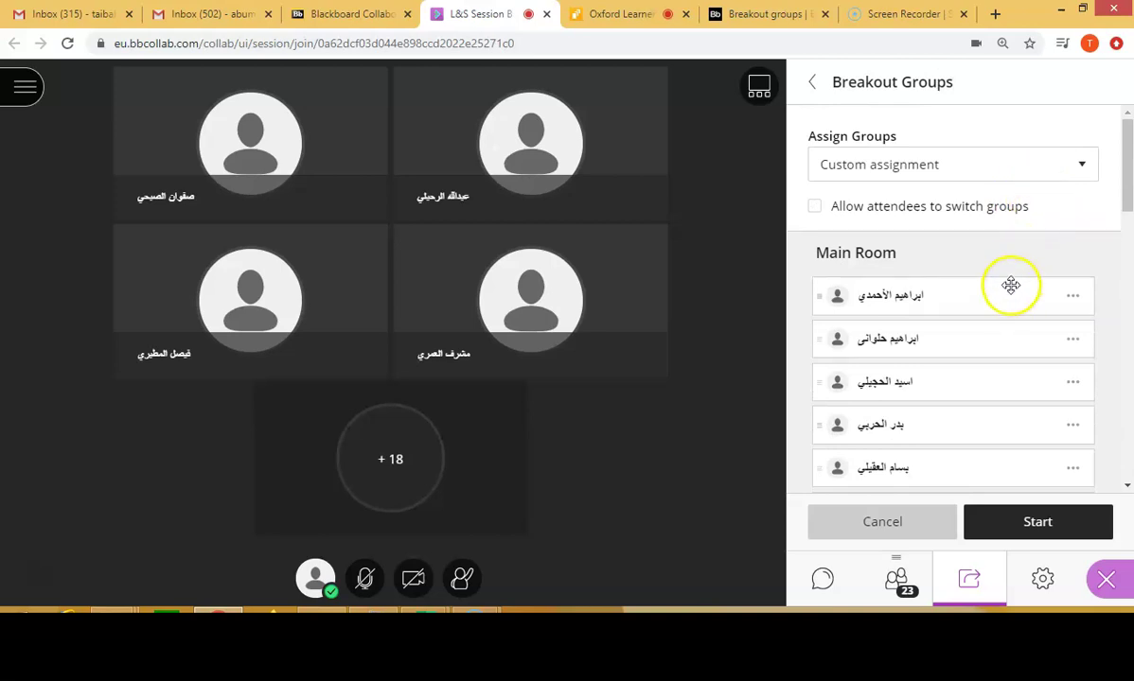
Move your own teacher row into Speaking Test, giving it 2 members
scroll(1010, 305, down, 1)
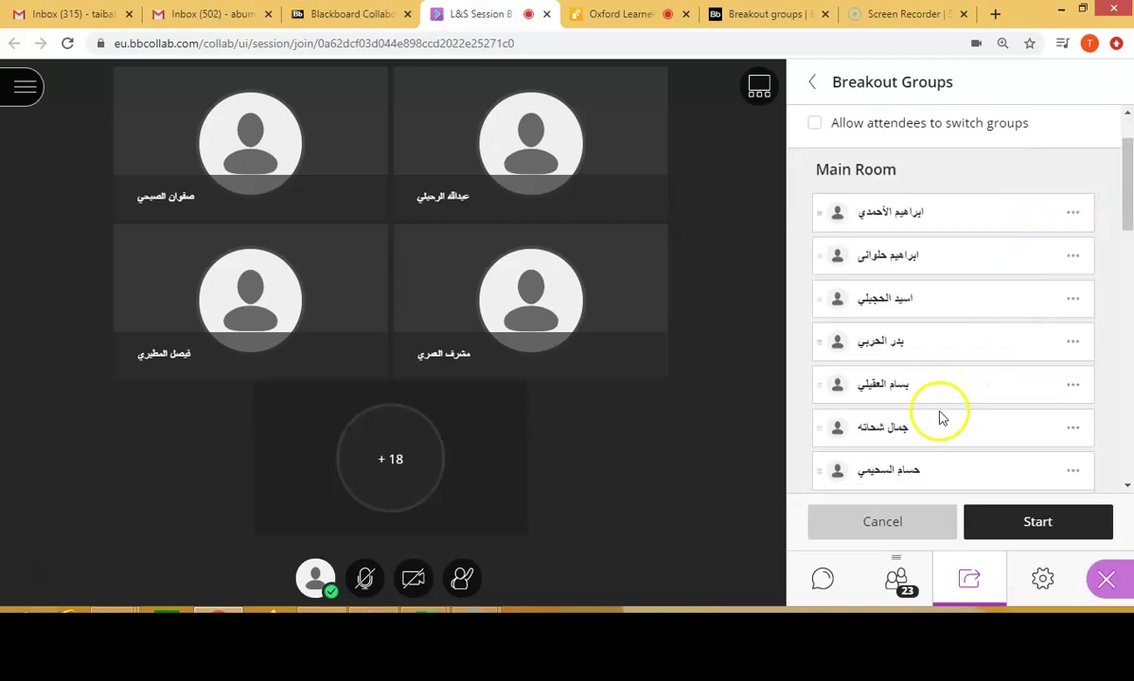
drag(926, 425, 937, 342)
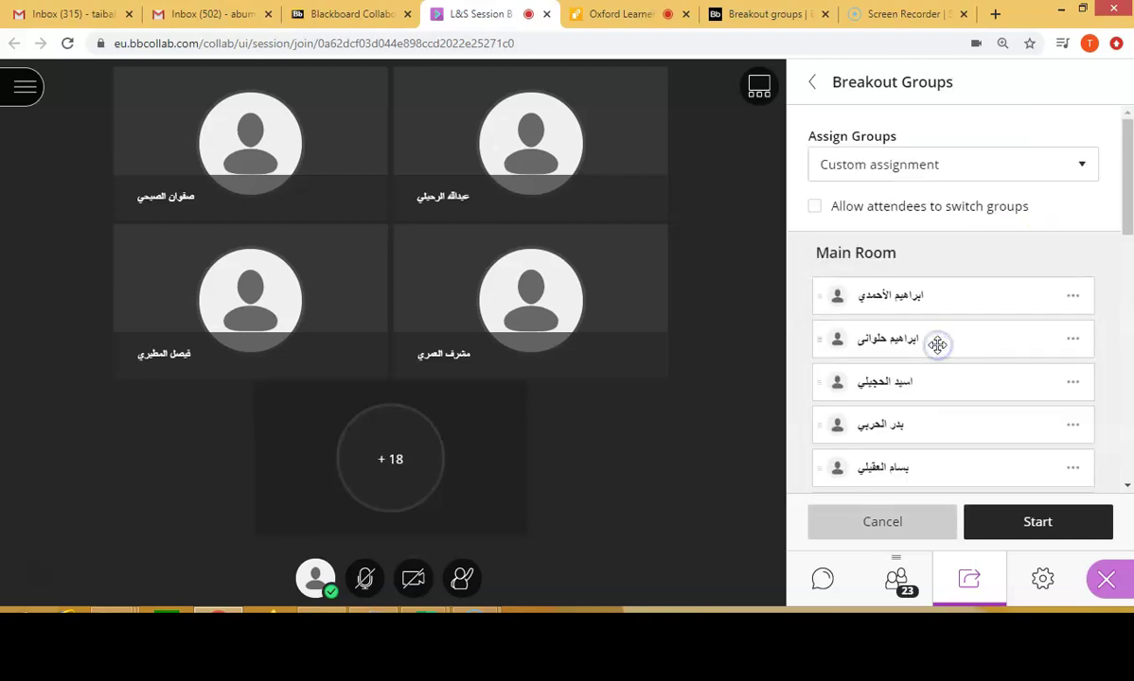
drag(1124, 185, 1091, 452)
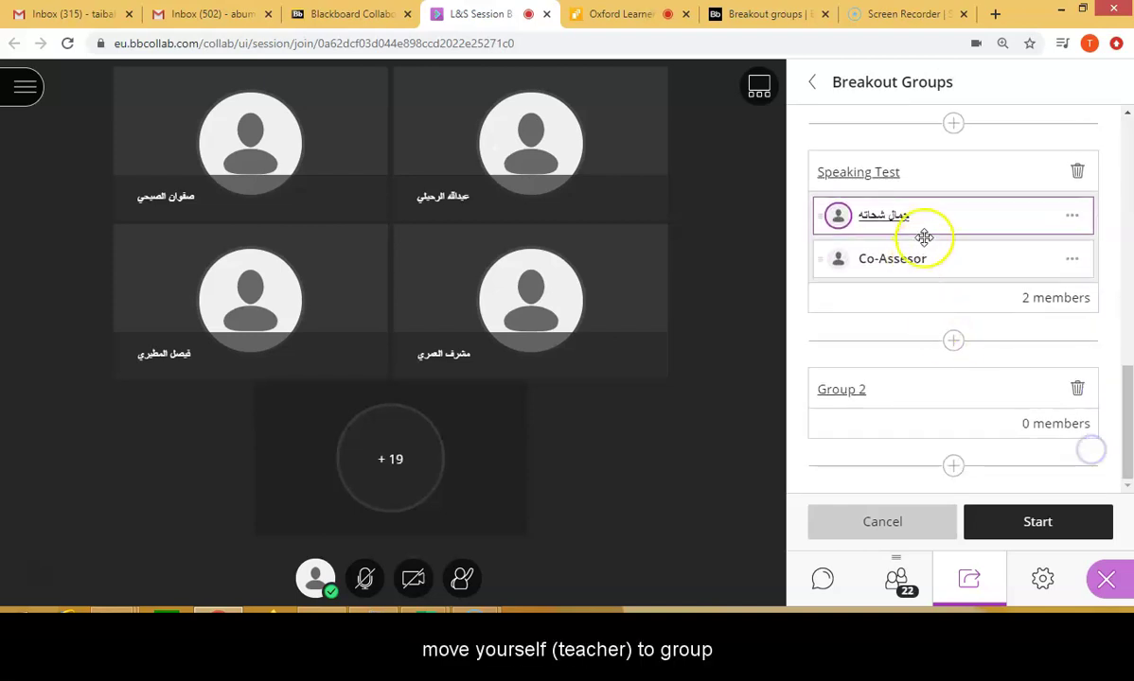
scroll(927, 234, down, 1)
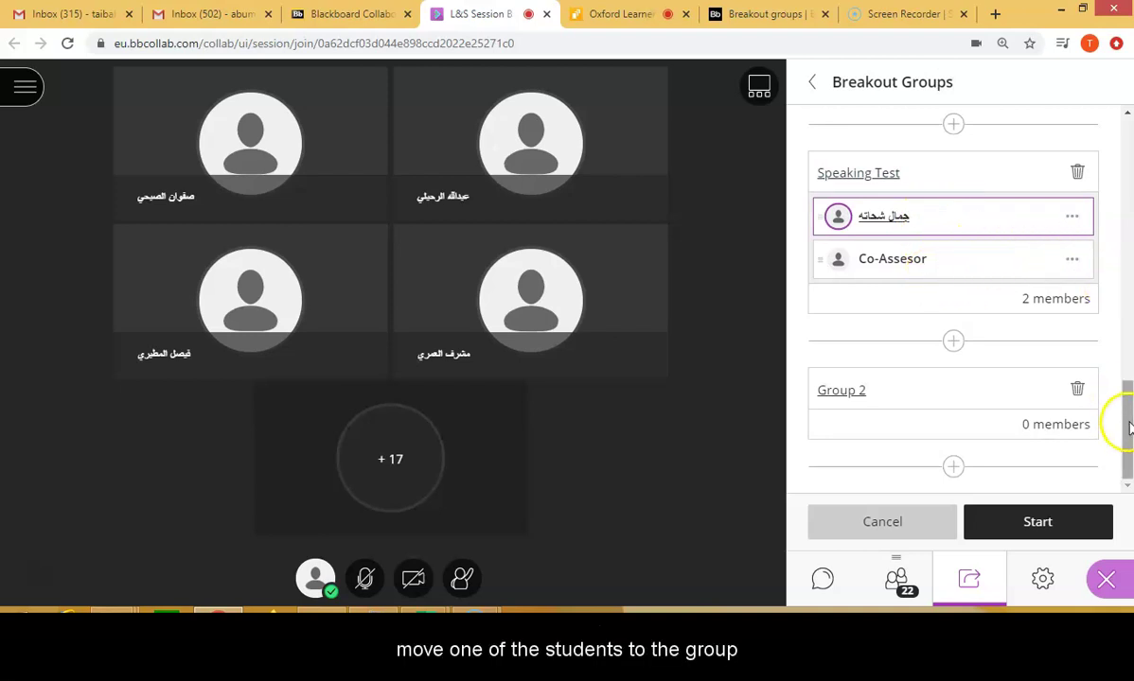
Drag a student from the Main Room list into Speaking Test, making 3 members
drag(1122, 410, 1126, 275)
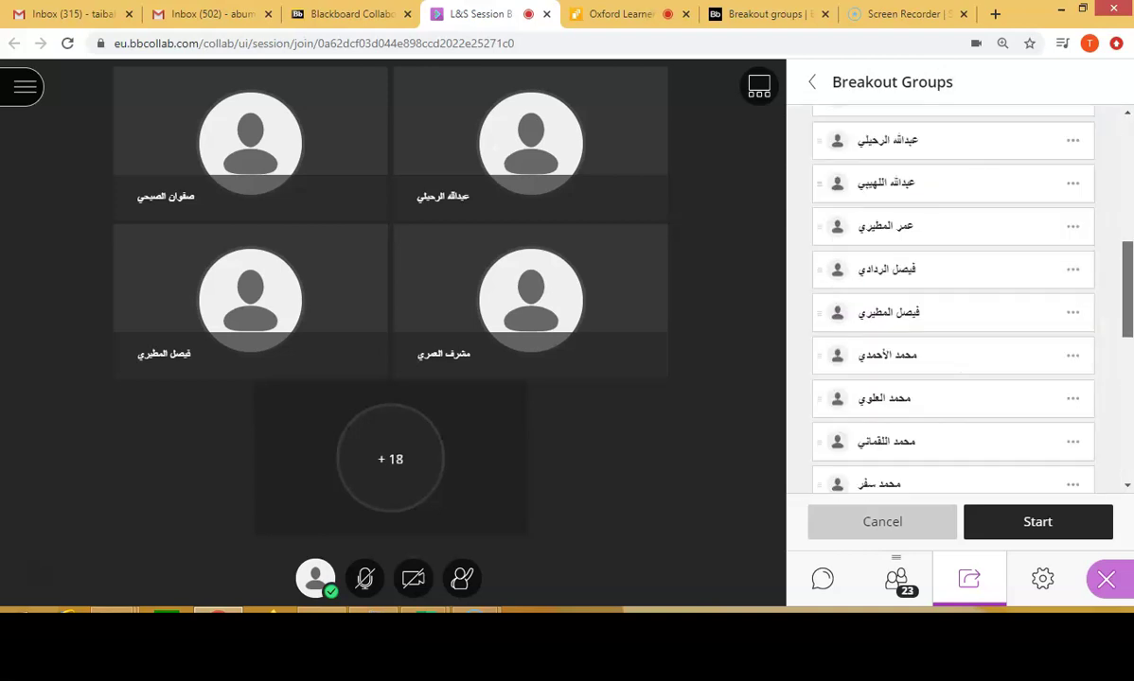
middle_click(1020, 279)
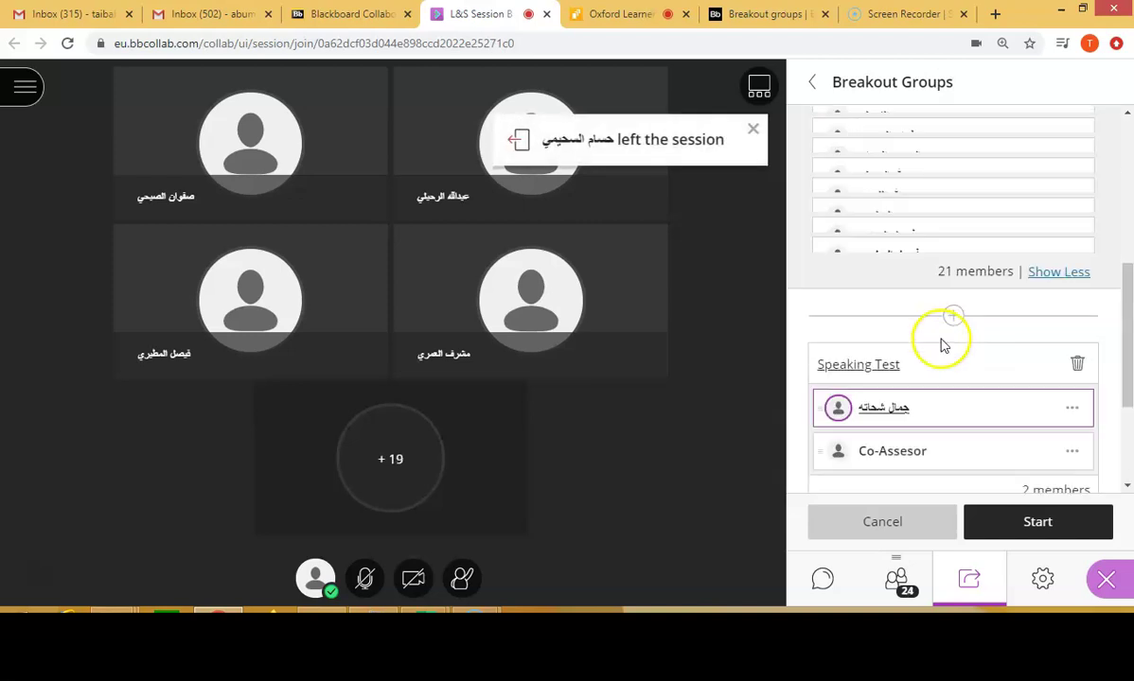
click(943, 315)
drag(935, 326, 906, 372)
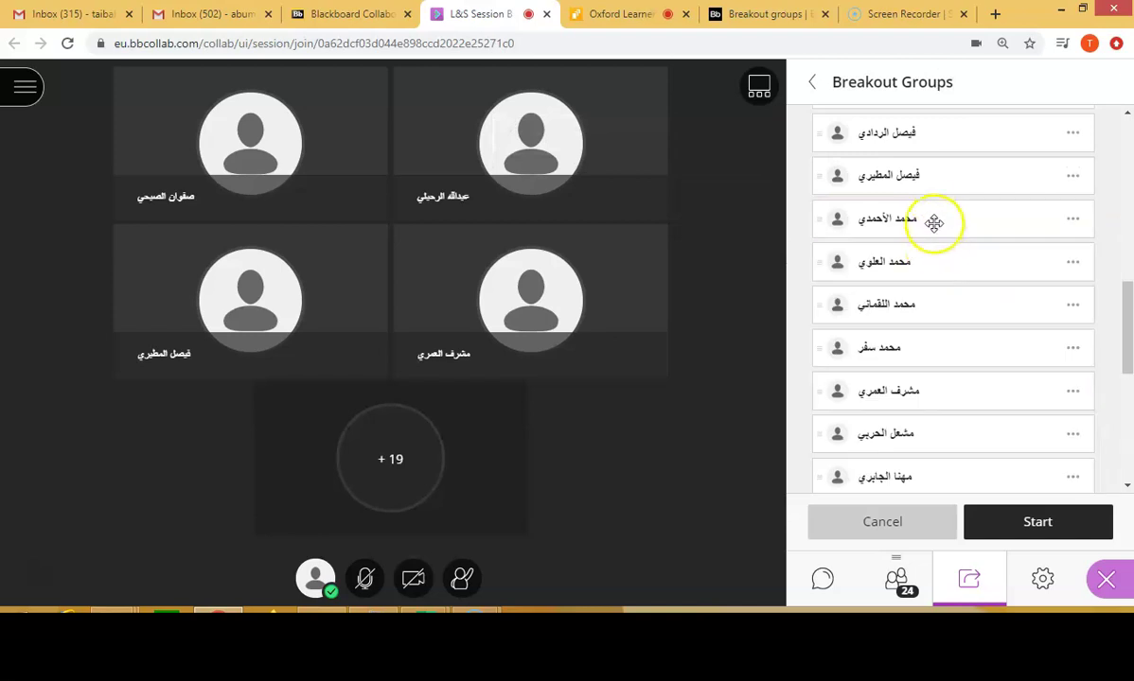
drag(915, 264, 916, 348)
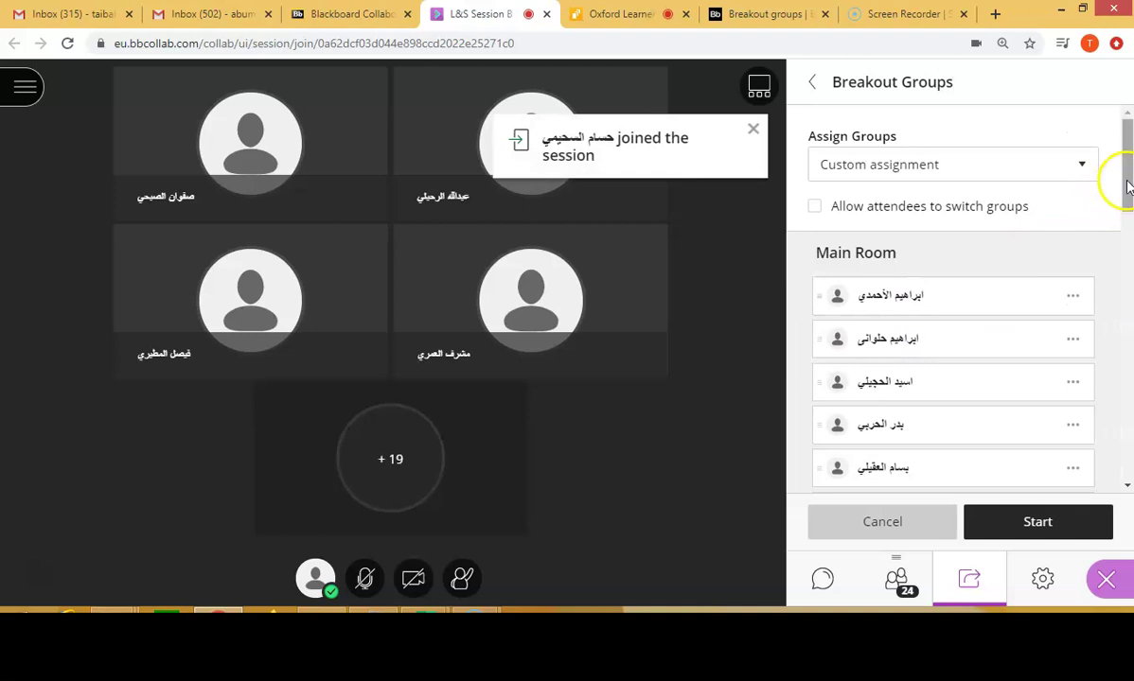
drag(1124, 177, 1124, 388)
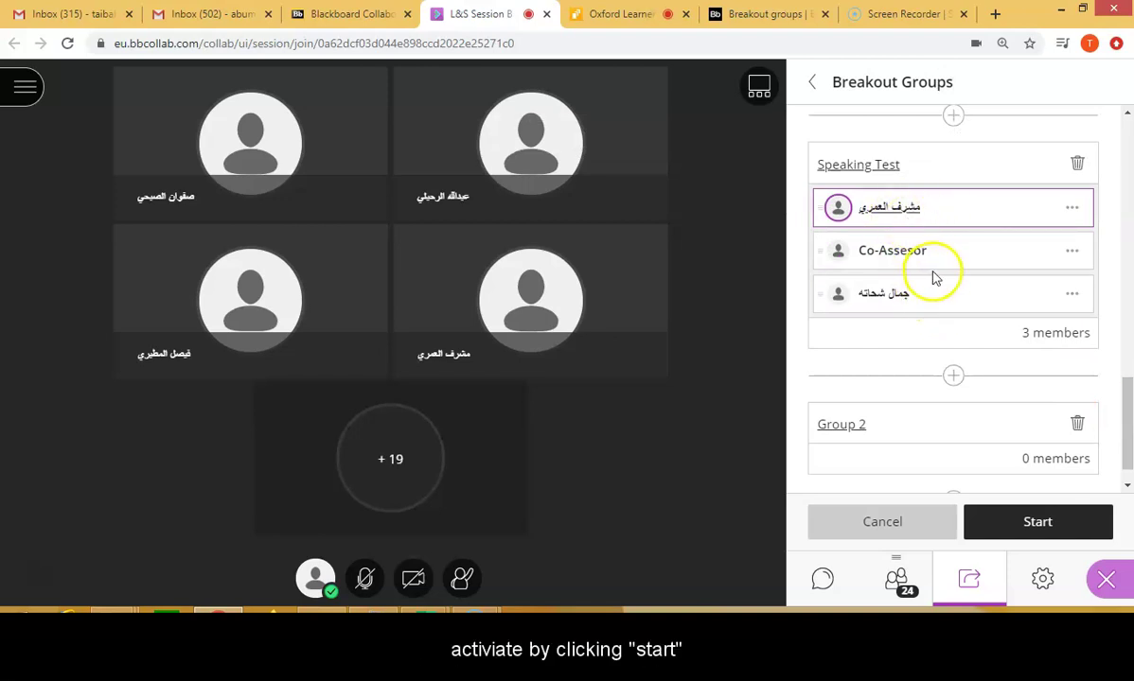
Start the breakout groups
click(1043, 522)
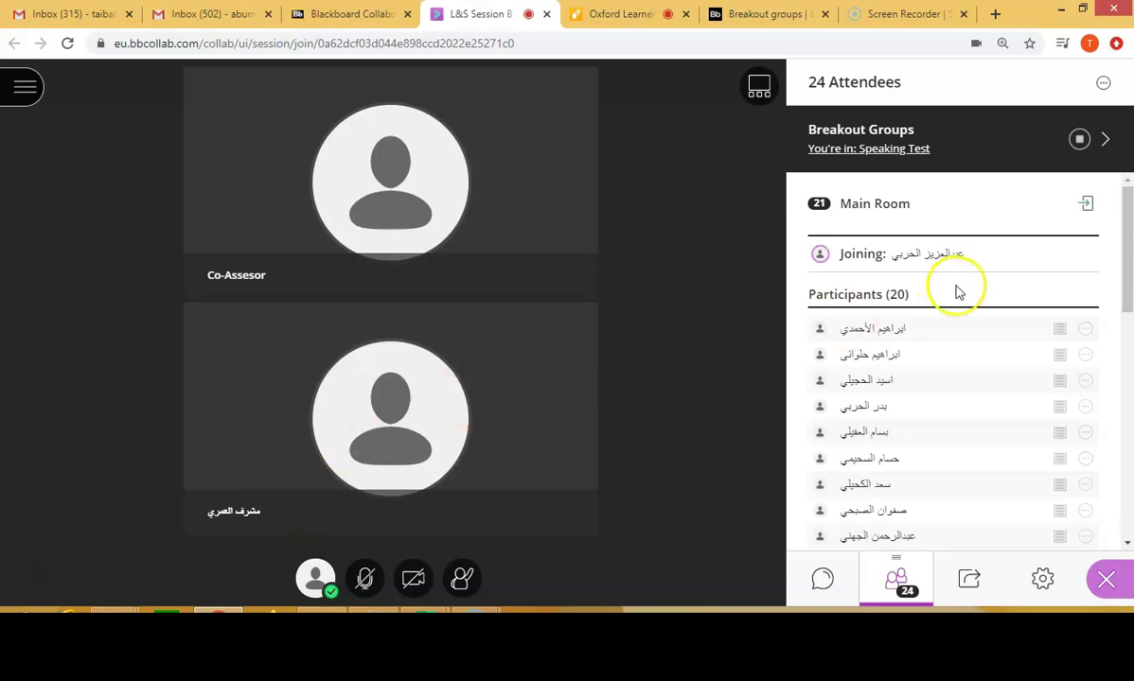
scroll(921, 357, down, 2)
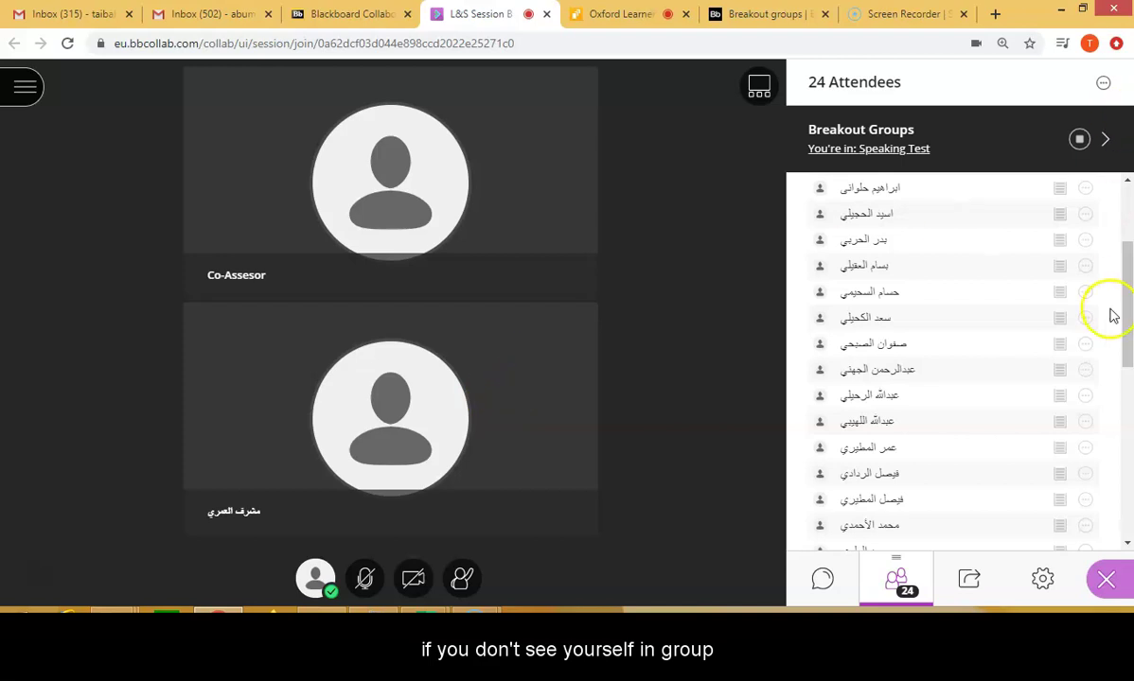
drag(1121, 285, 1122, 177)
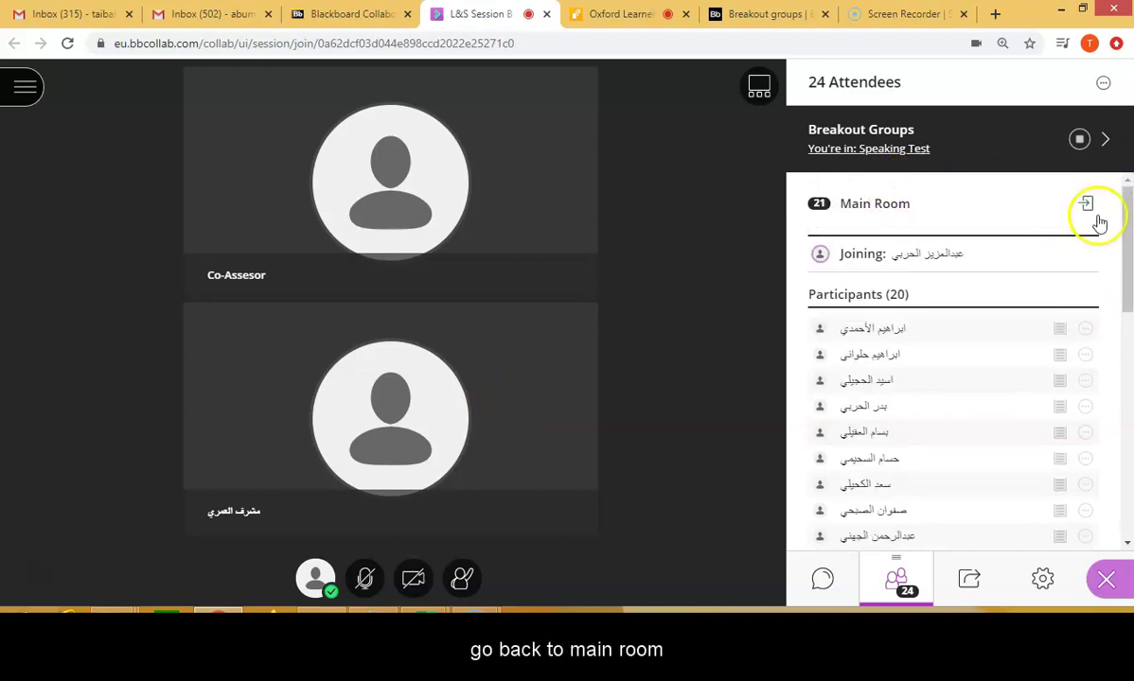
drag(862, 203, 872, 204)
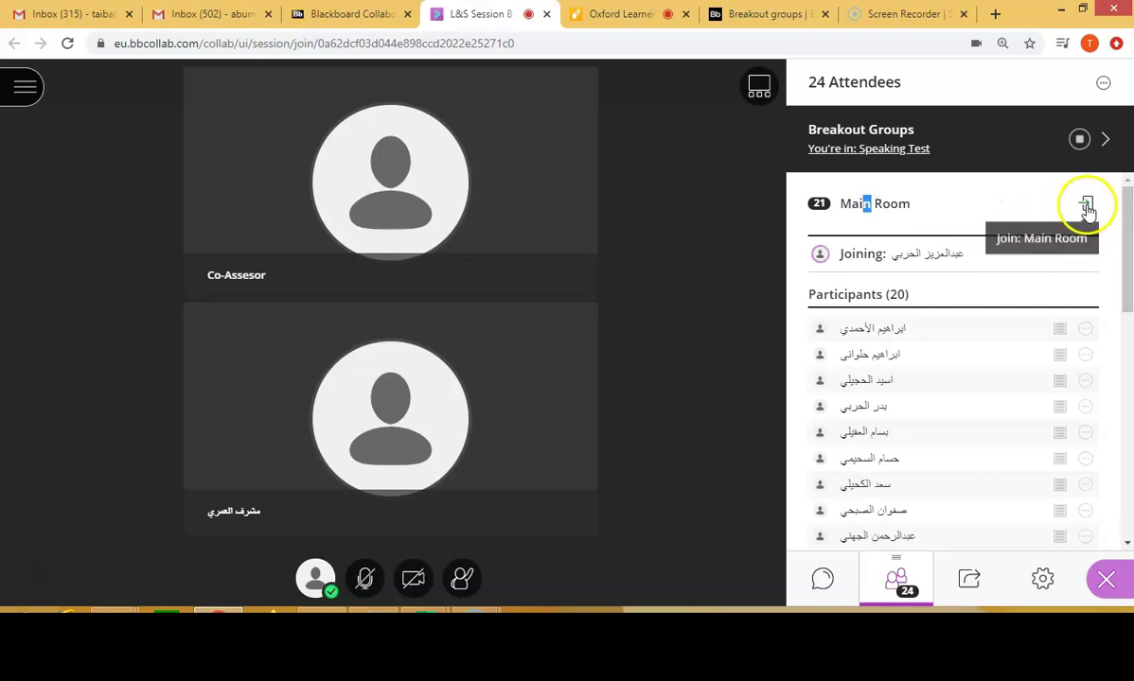
click(853, 203)
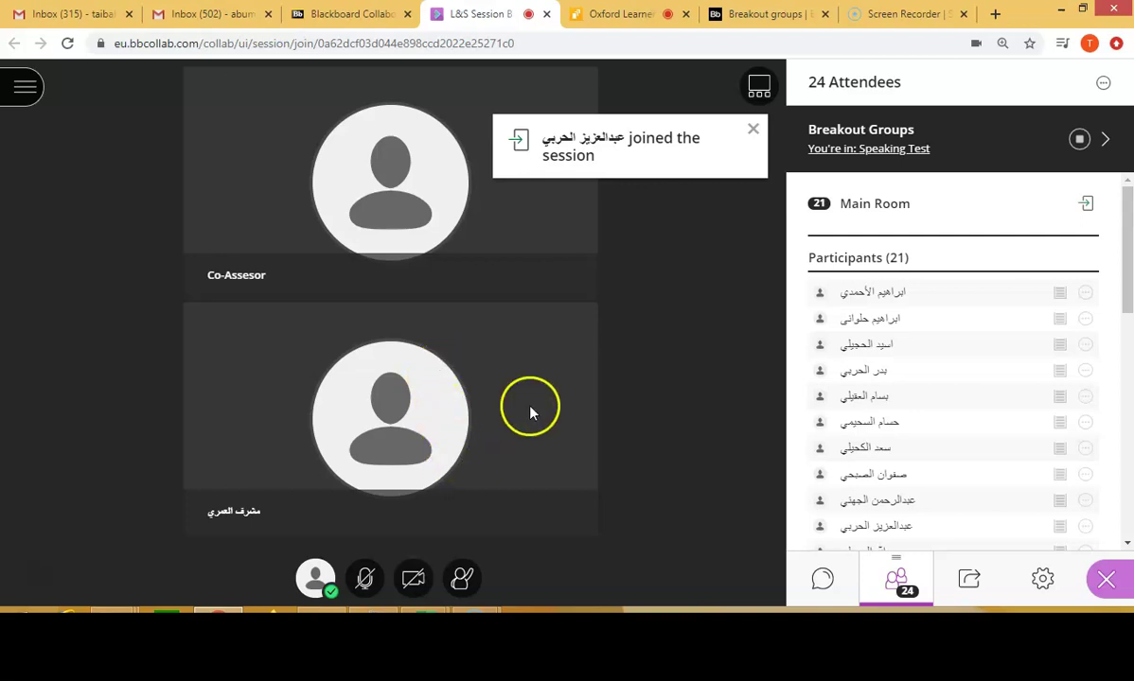
Toggle speaker view and back to all tiles, then turn on your audio and video
click(759, 85)
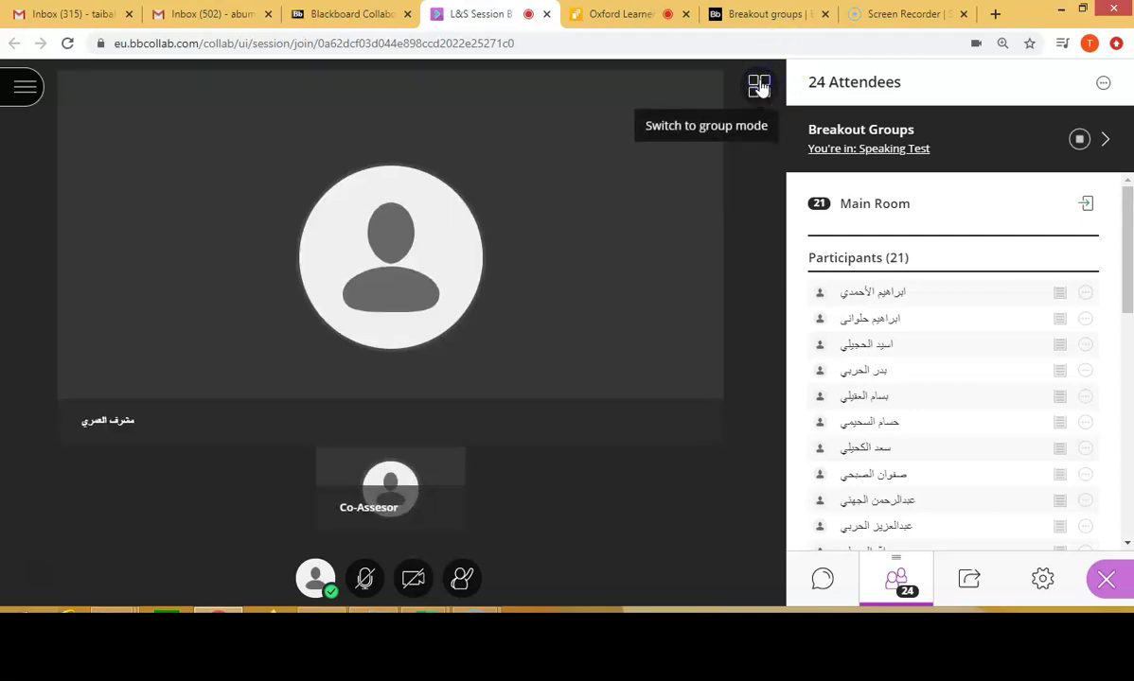
click(759, 85)
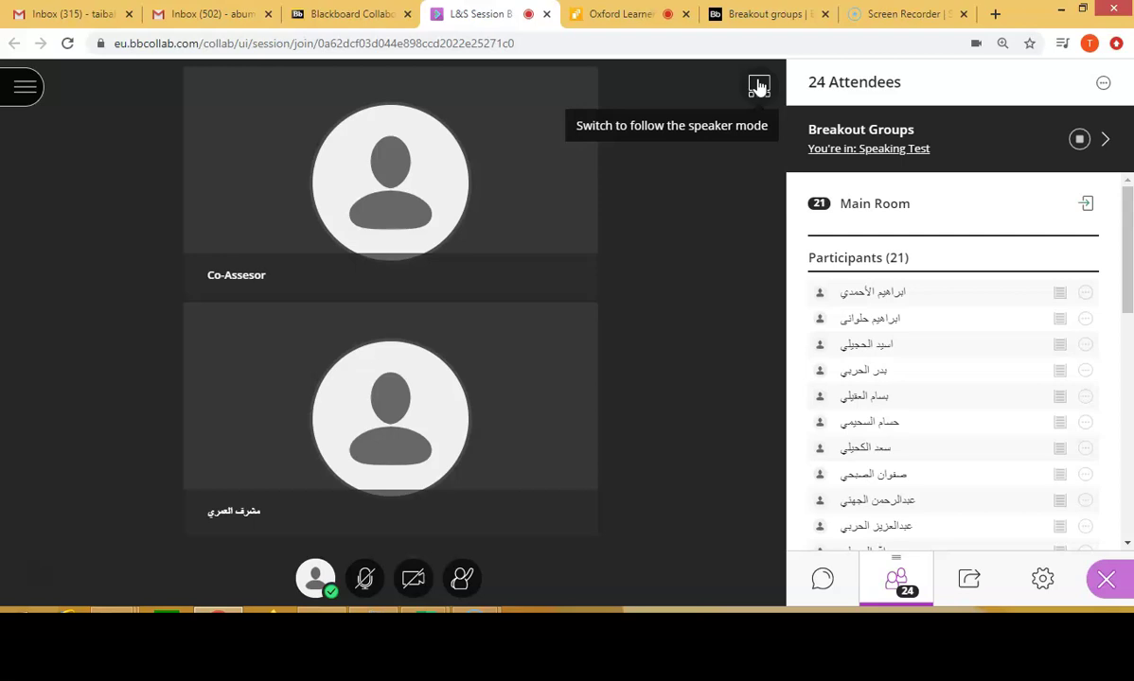
click(716, 307)
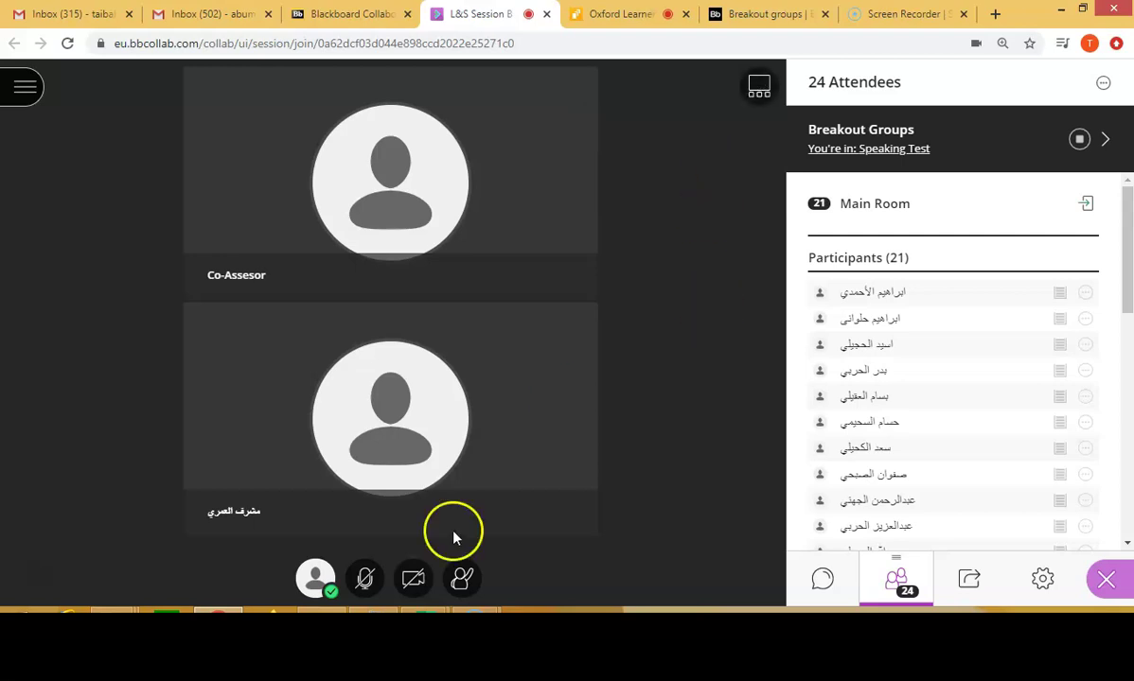
click(367, 585)
click(414, 585)
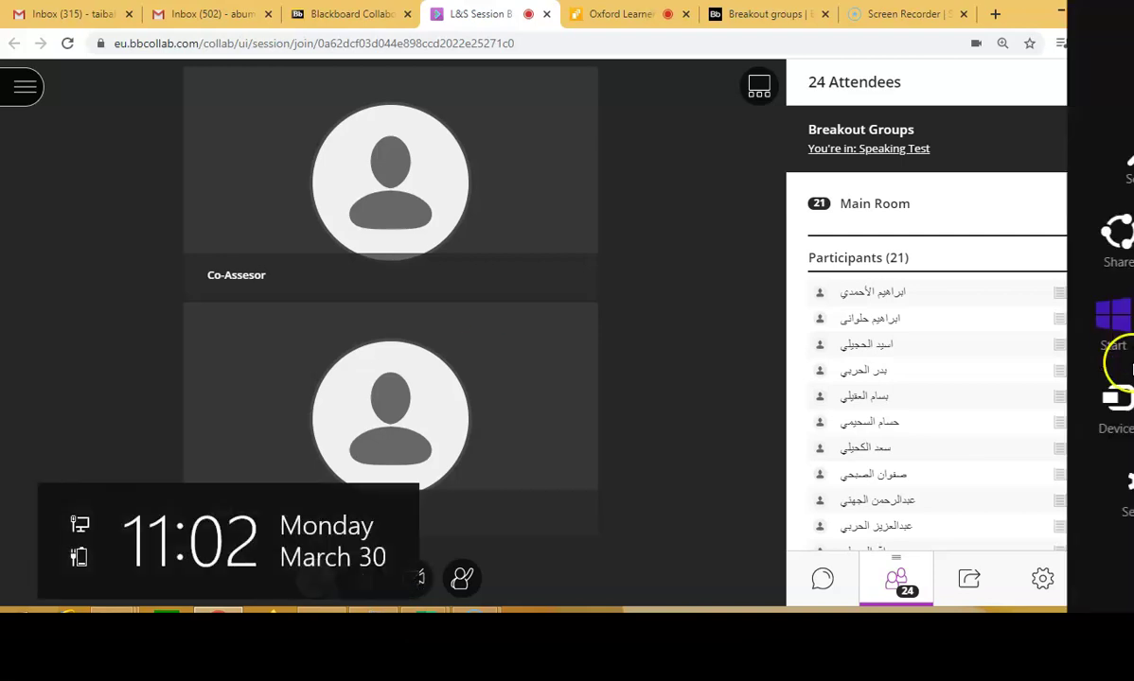
Scroll the Attendees panel to the Speaking Test group's moderator and participants
click(905, 342)
click(1128, 260)
drag(1128, 260, 1102, 481)
click(904, 300)
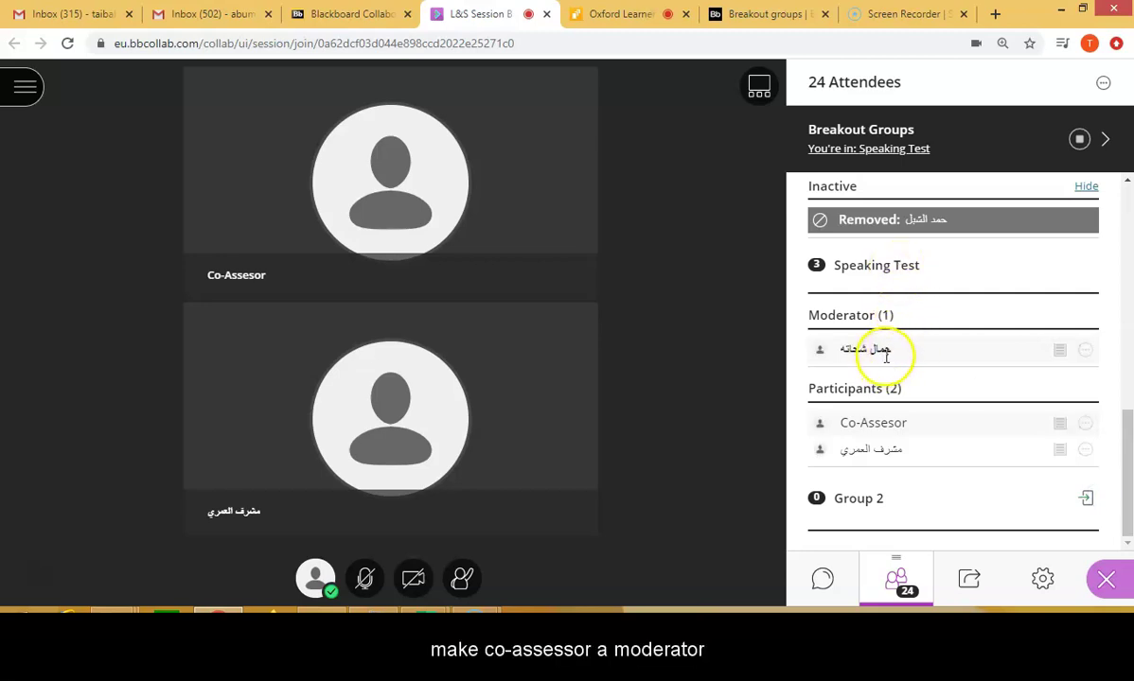
Promote Co-Assesor to moderator, then view the student's attendee controls and close them
click(1085, 425)
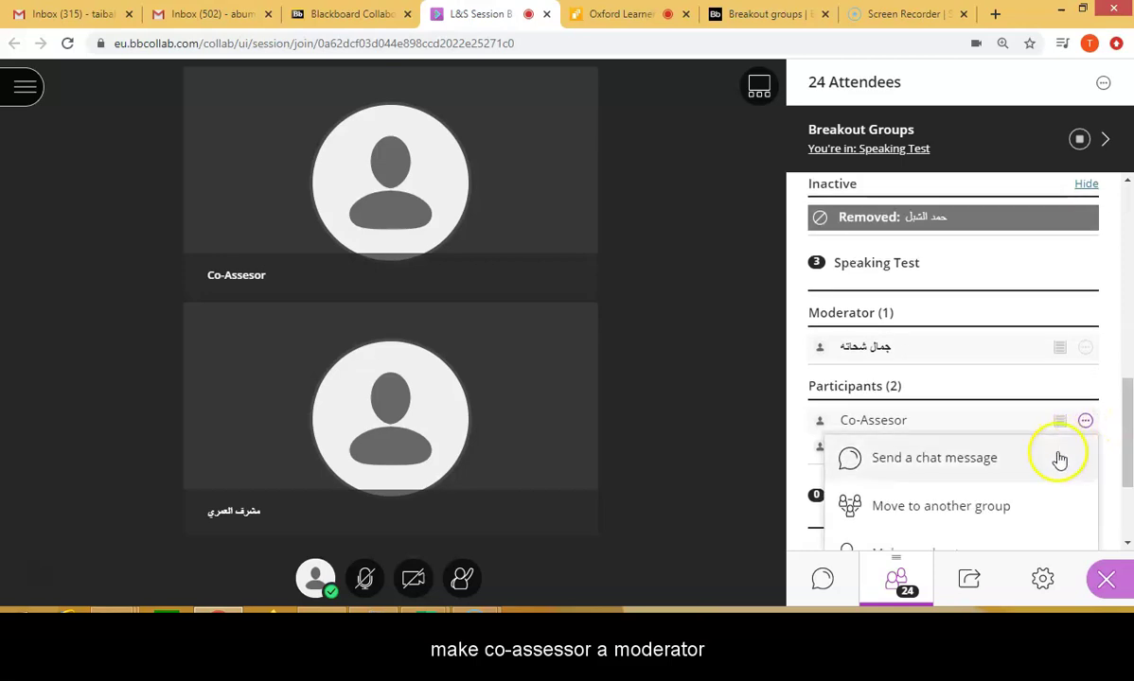
scroll(1042, 463, down, 1)
click(931, 481)
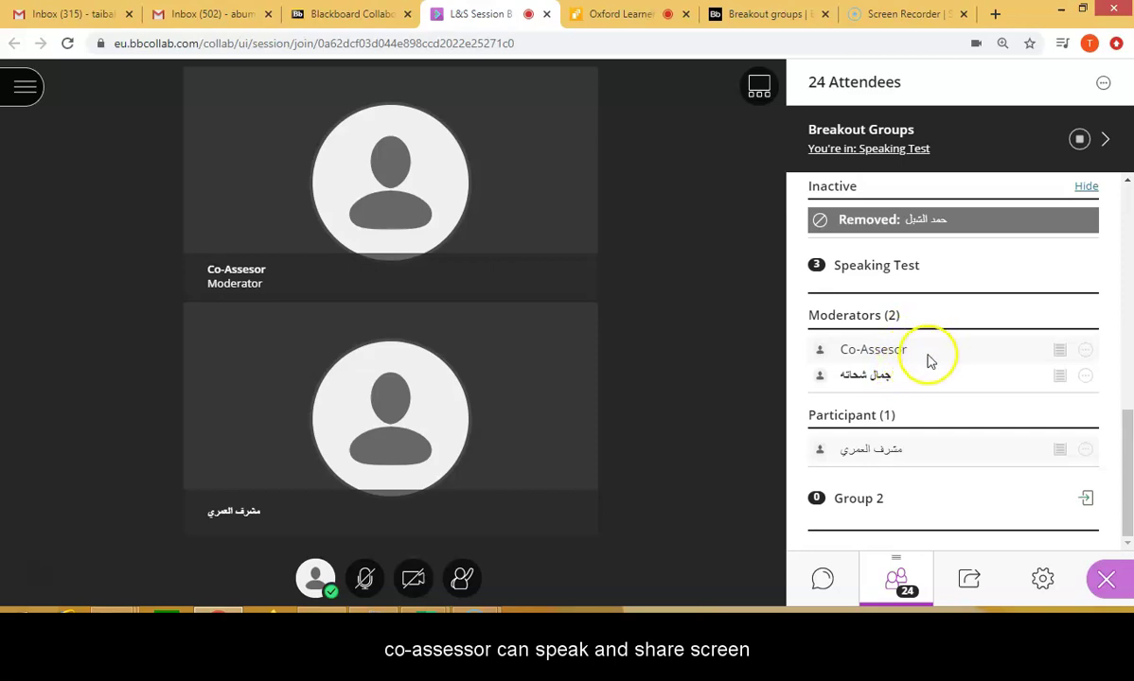
click(1085, 451)
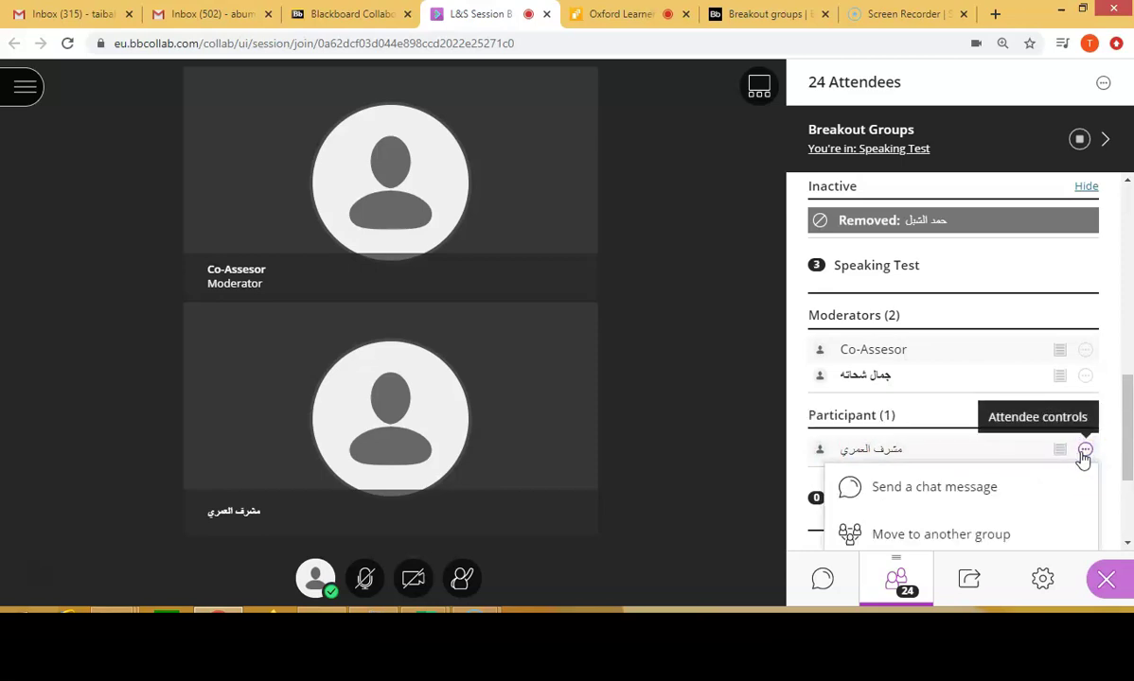
scroll(1074, 459, down, 2)
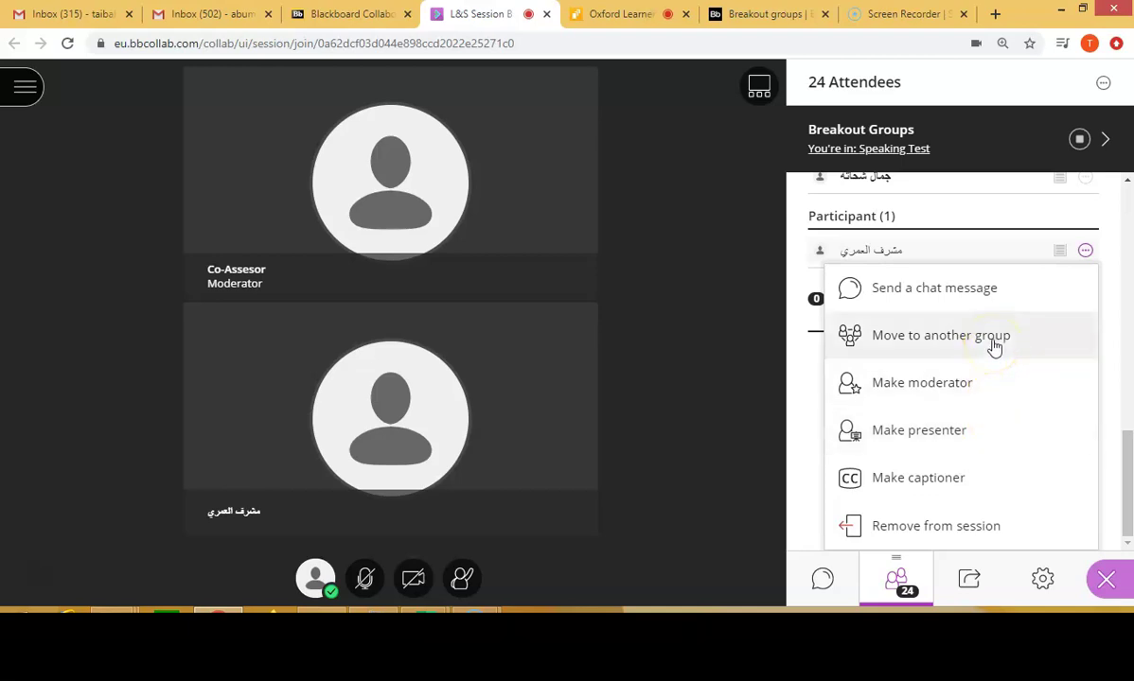
scroll(979, 478, up, 1)
scroll(977, 481, down, 1)
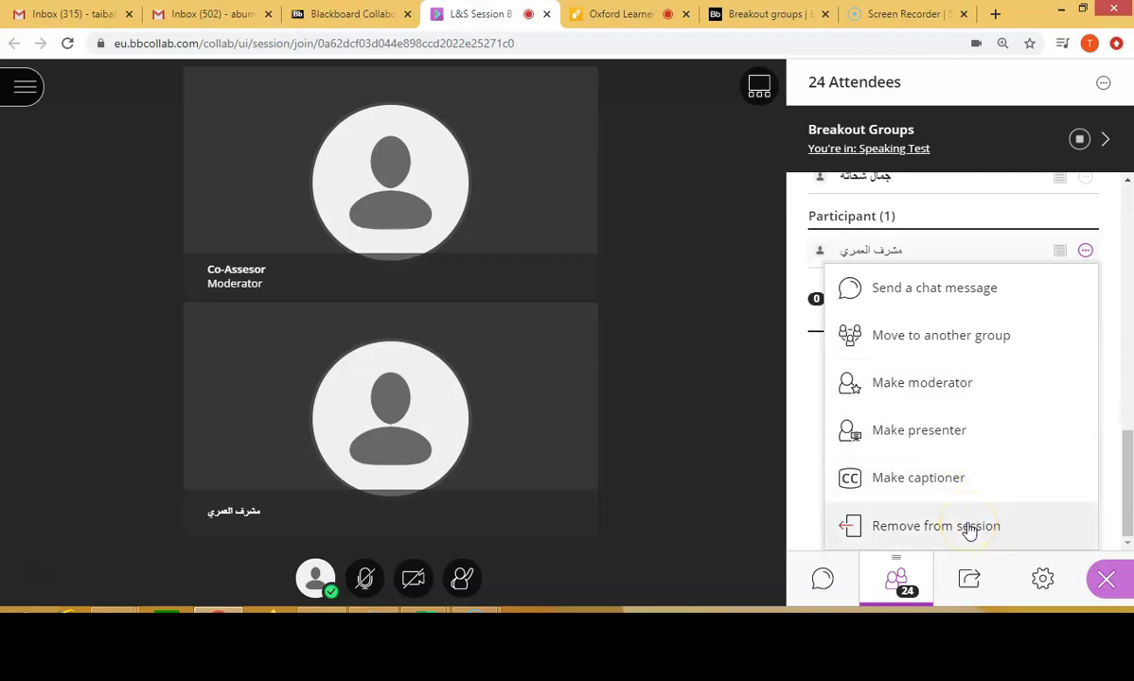
click(759, 317)
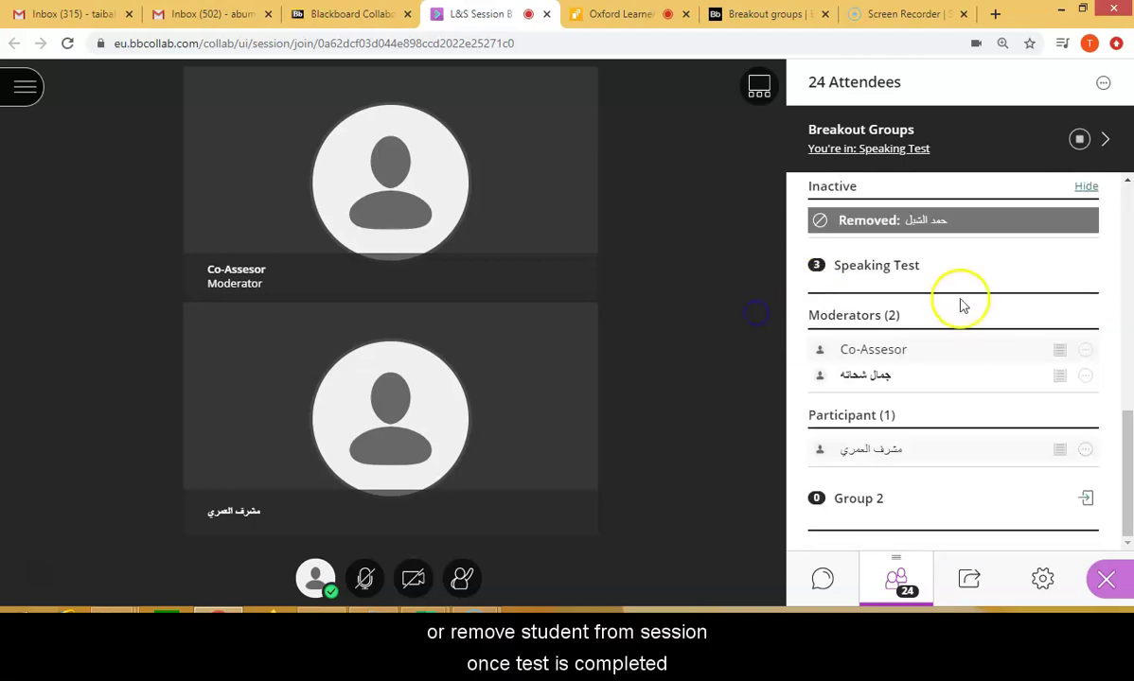
scroll(972, 376, up, 2)
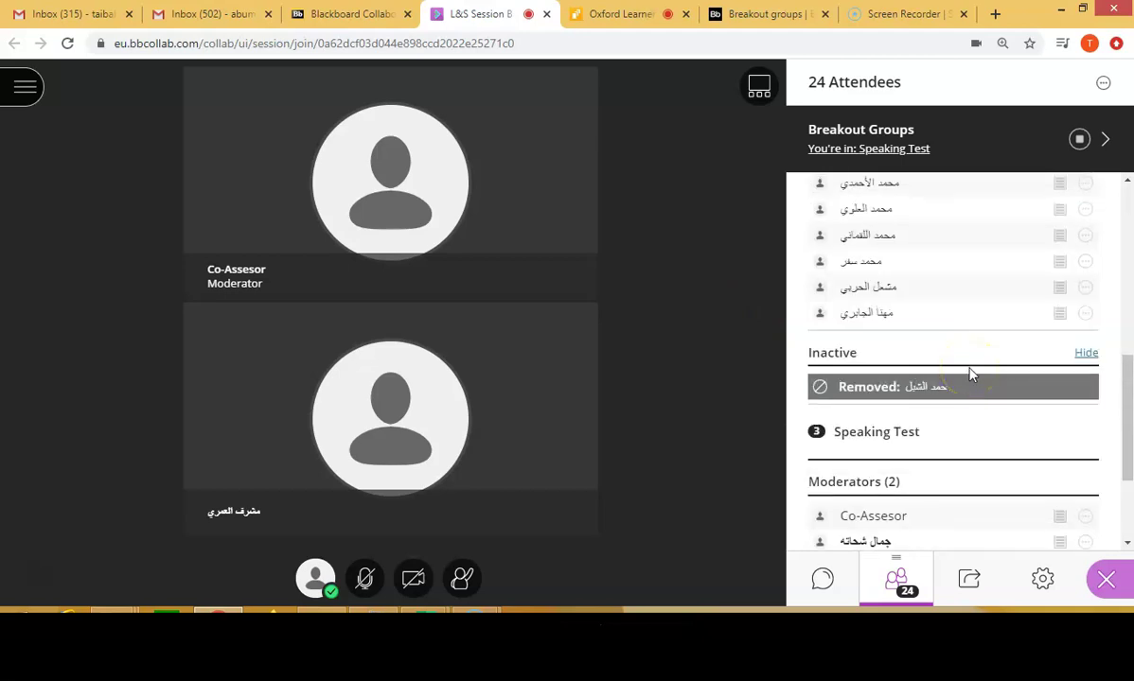
scroll(971, 375, down, 3)
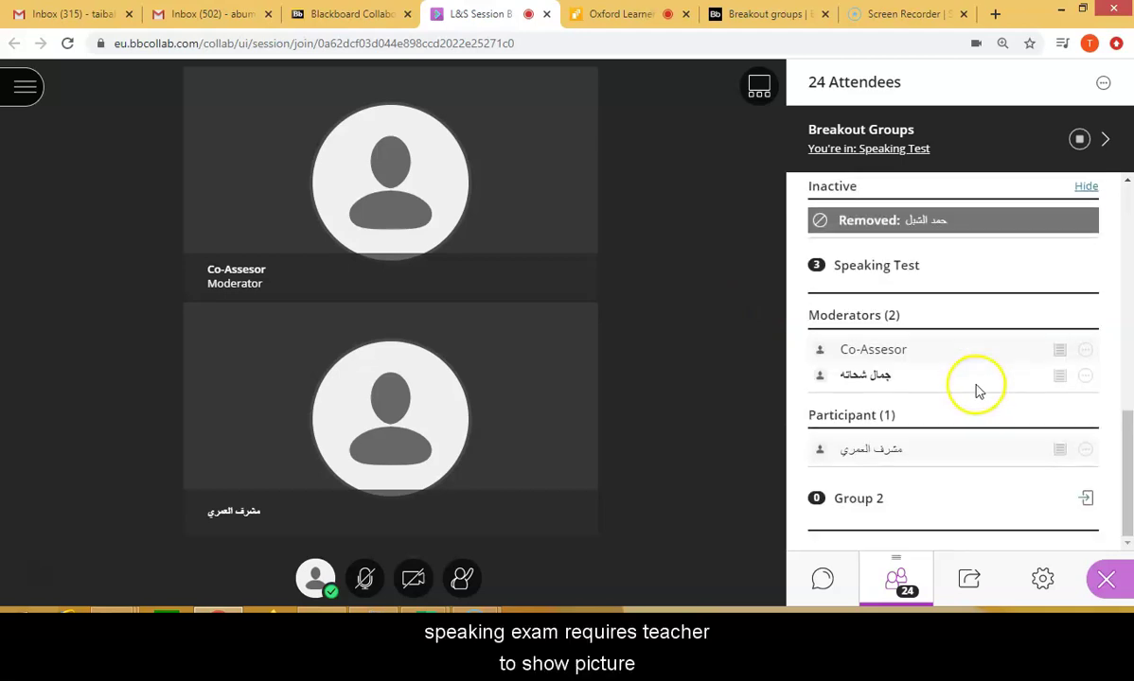
Share the Oxford Learner's Bookshelf Chrome tab with the breakout group
click(969, 583)
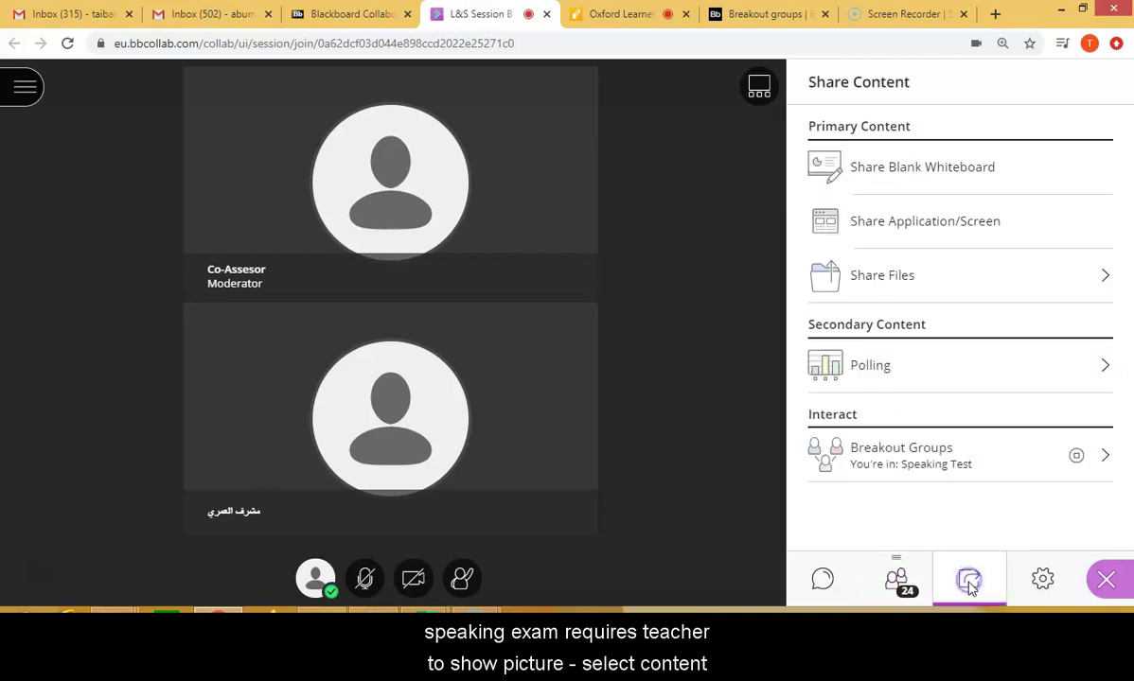
click(937, 231)
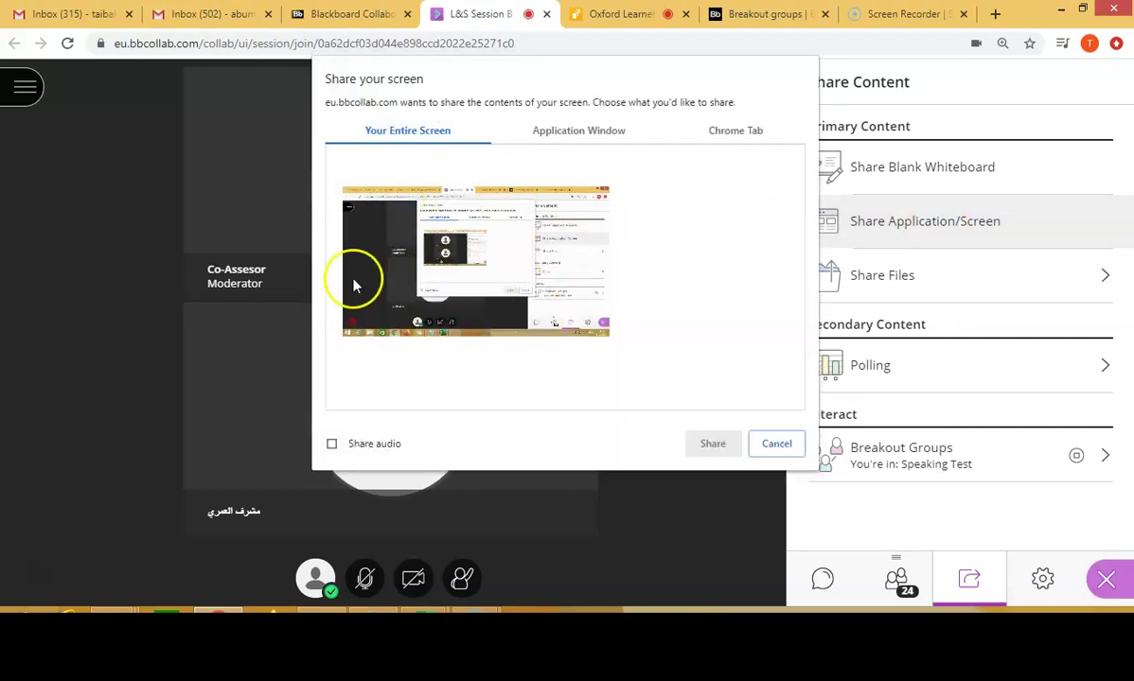
click(581, 131)
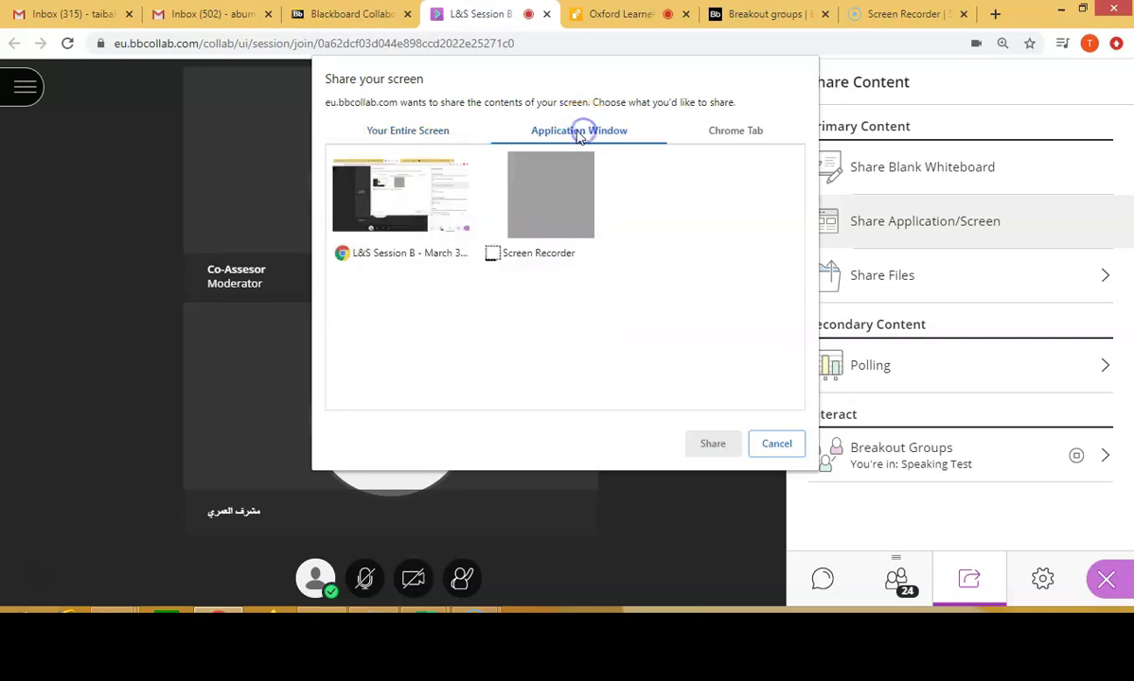
click(738, 132)
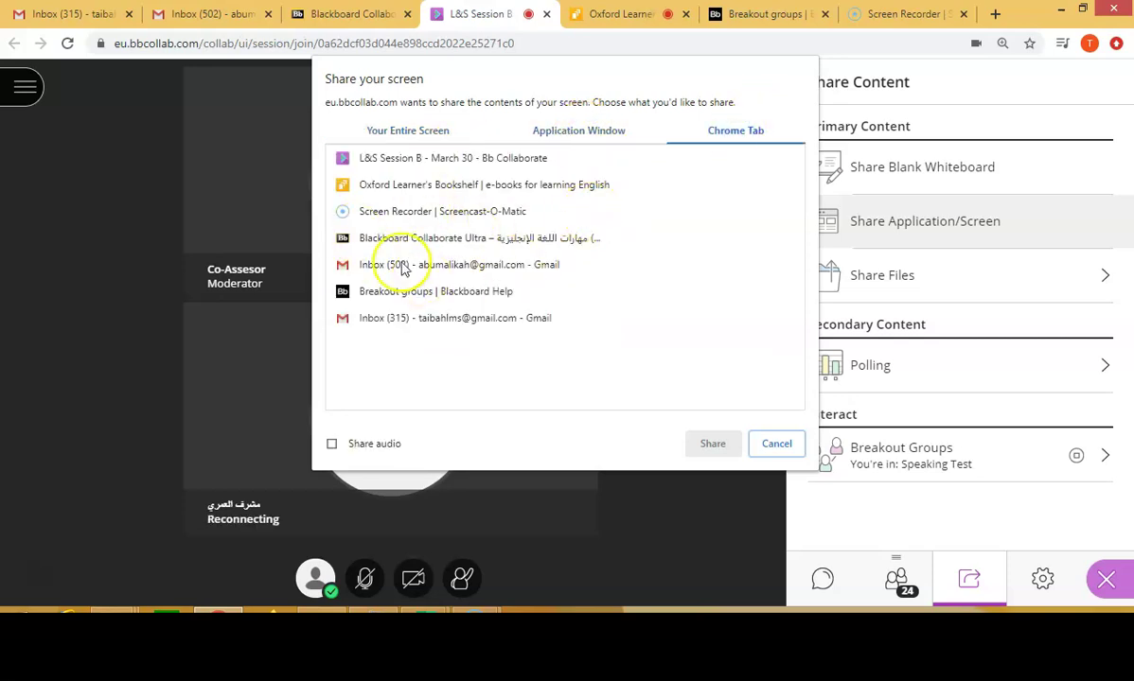
click(419, 186)
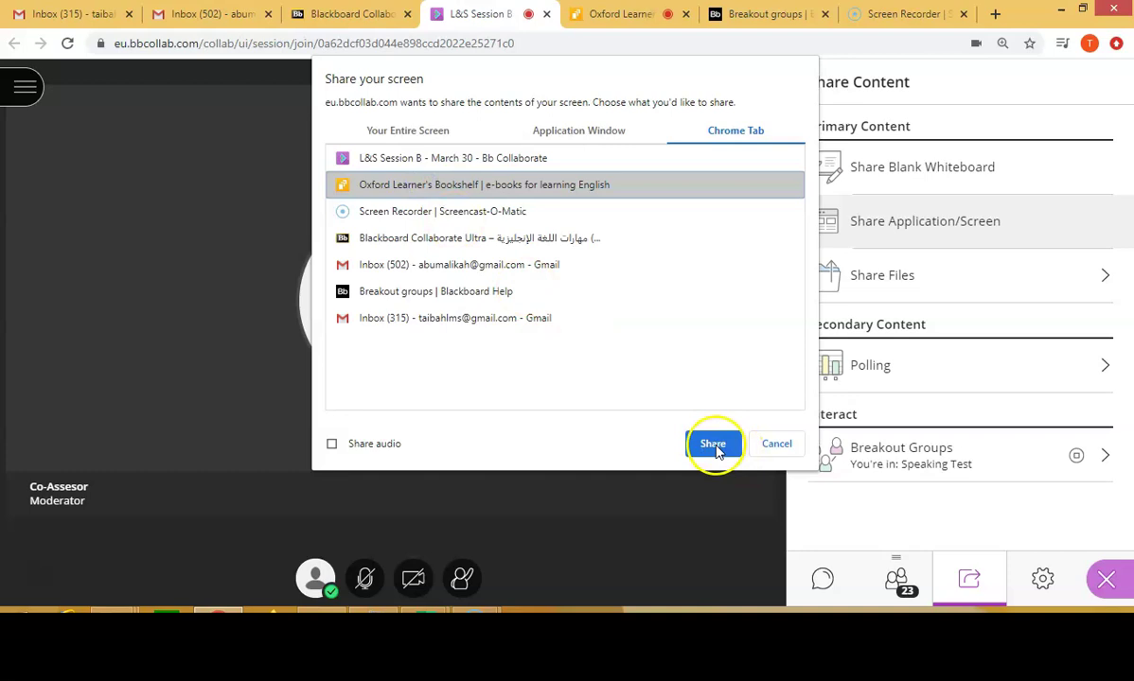
click(713, 445)
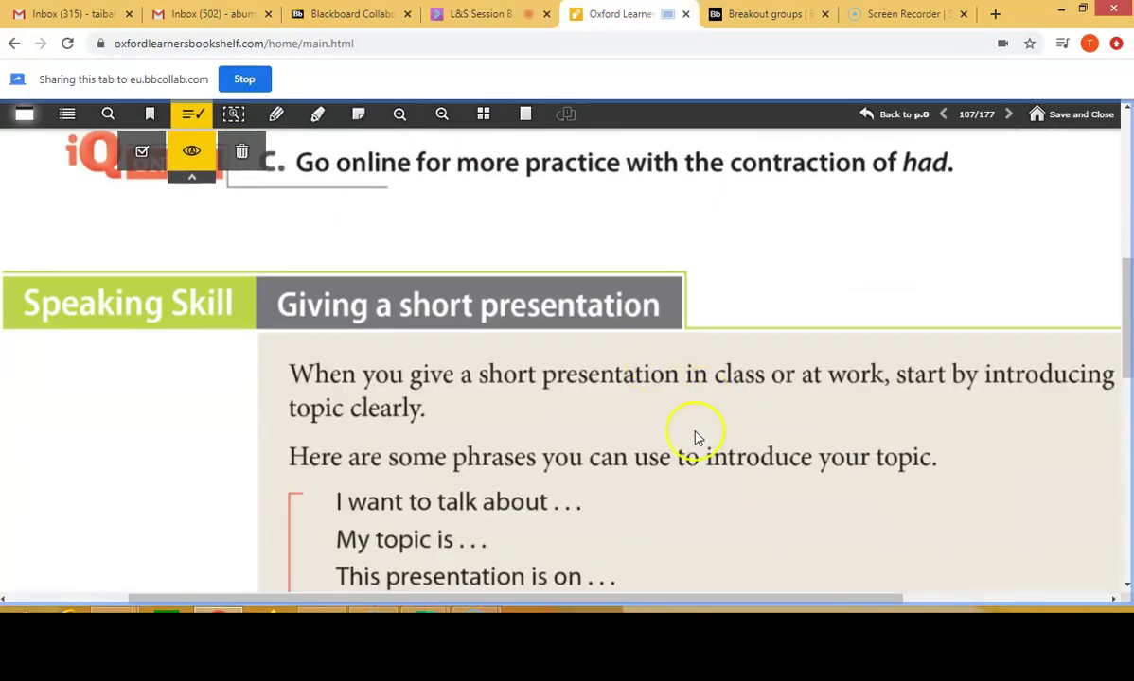
Scroll through the textbook's presentation phrase list, then return to the L&S Session B tab
scroll(691, 435, down, 5)
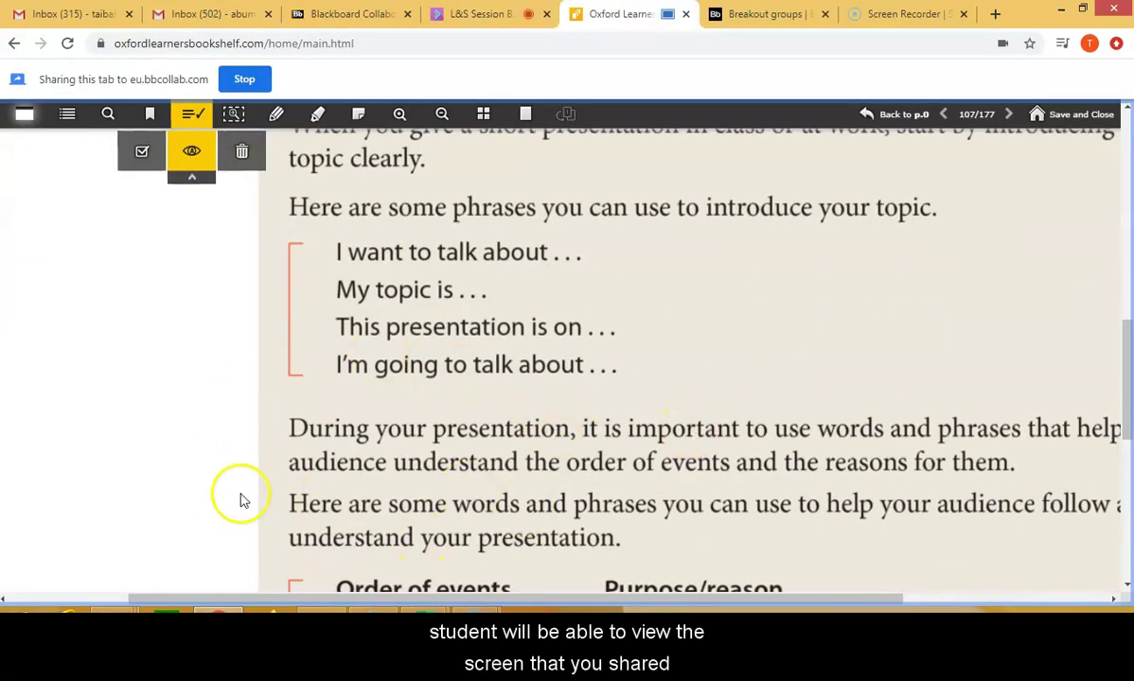
scroll(518, 496, down, 4)
scroll(539, 493, up, 4)
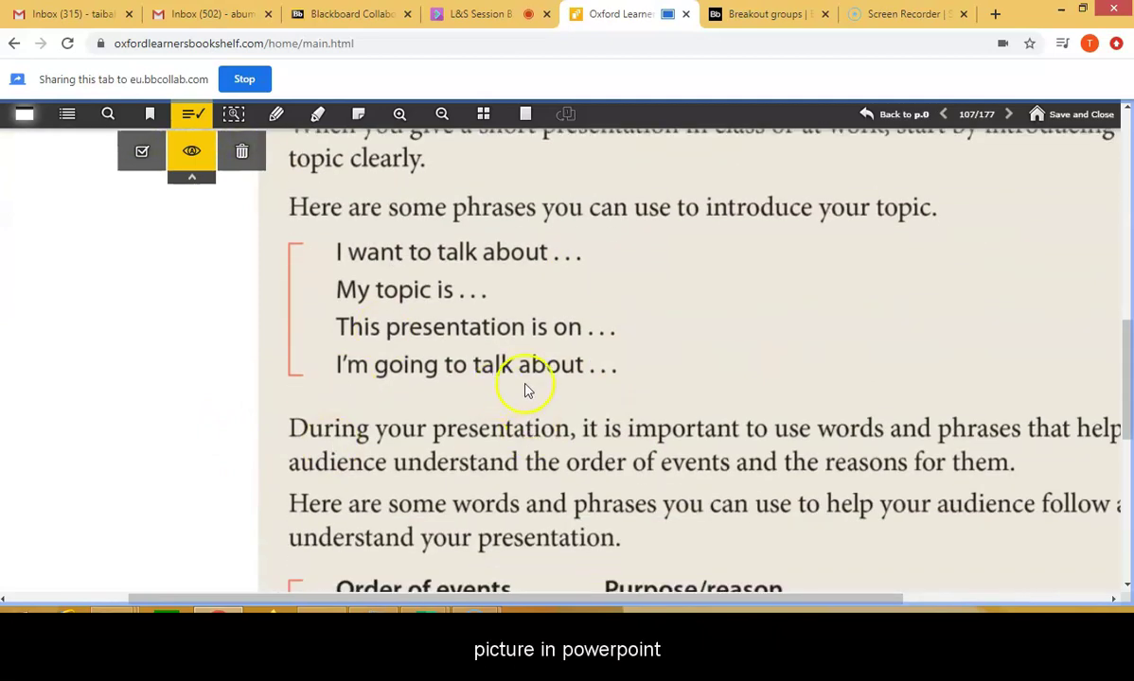
click(473, 15)
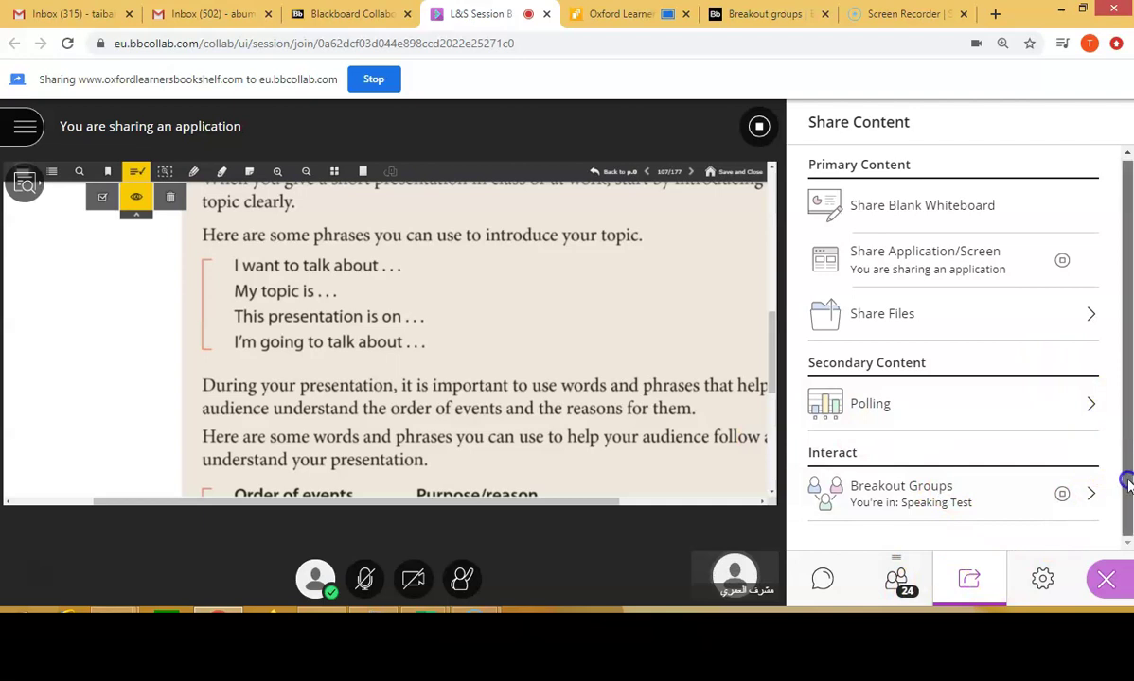
Open the Breakout Groups arrangement, then stop sharing the textbook tab
click(904, 504)
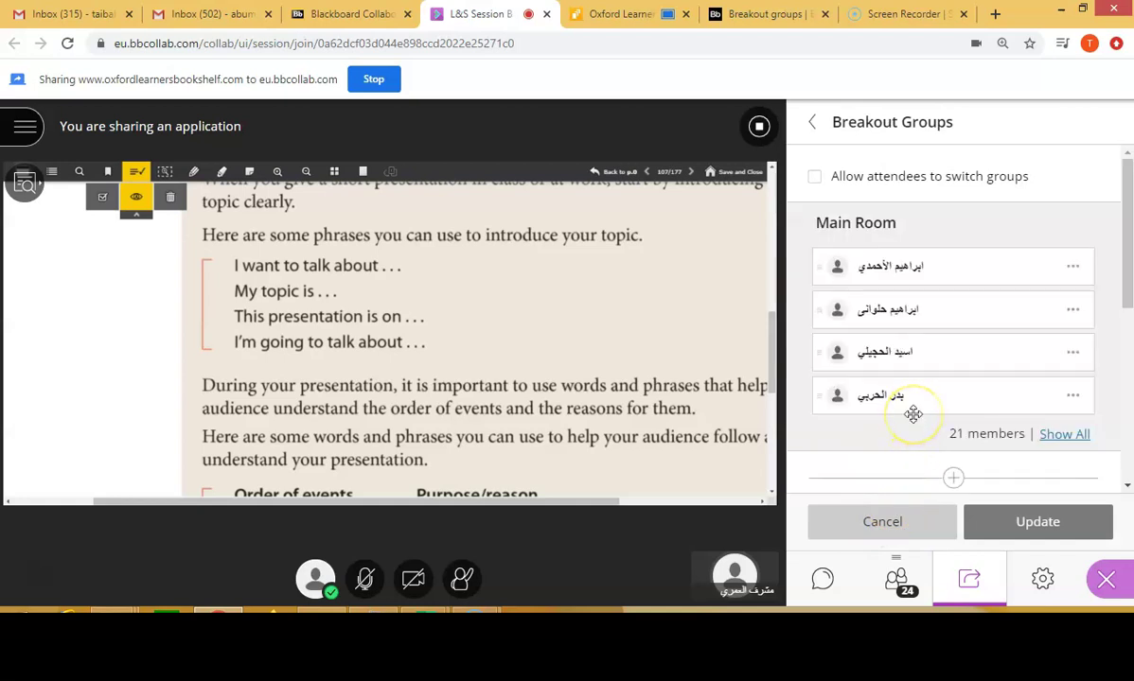
mouse_move(909, 426)
mouse_down()
mouse_move(911, 405)
mouse_move(919, 523)
mouse_move(927, 438)
mouse_up()
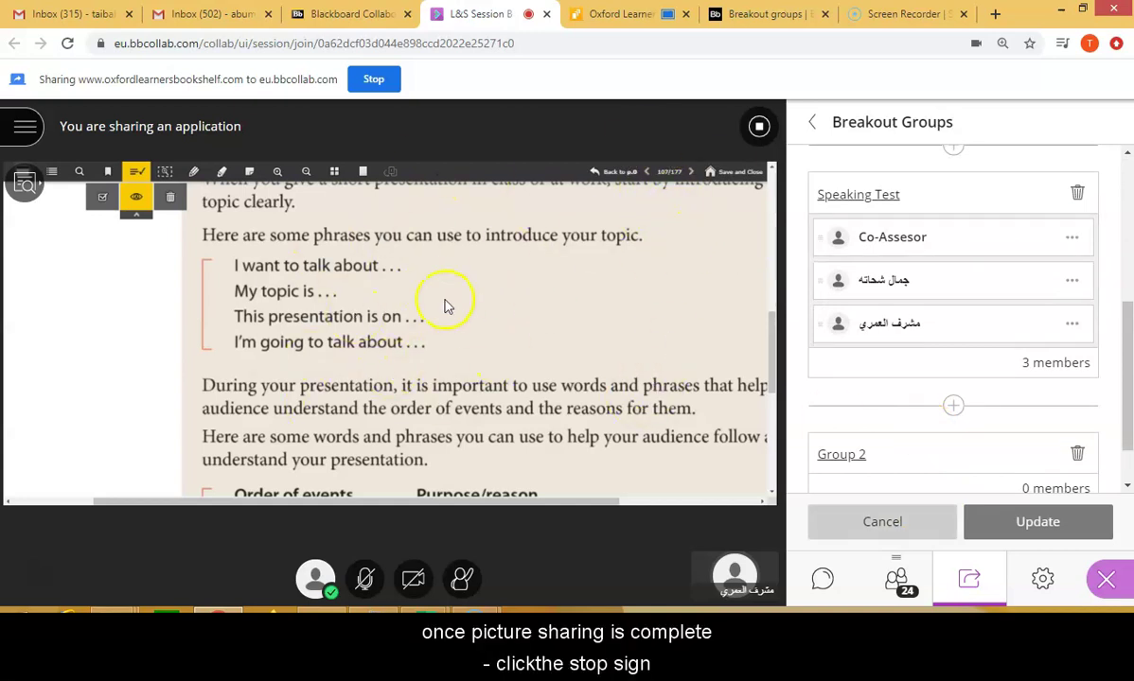
click(758, 131)
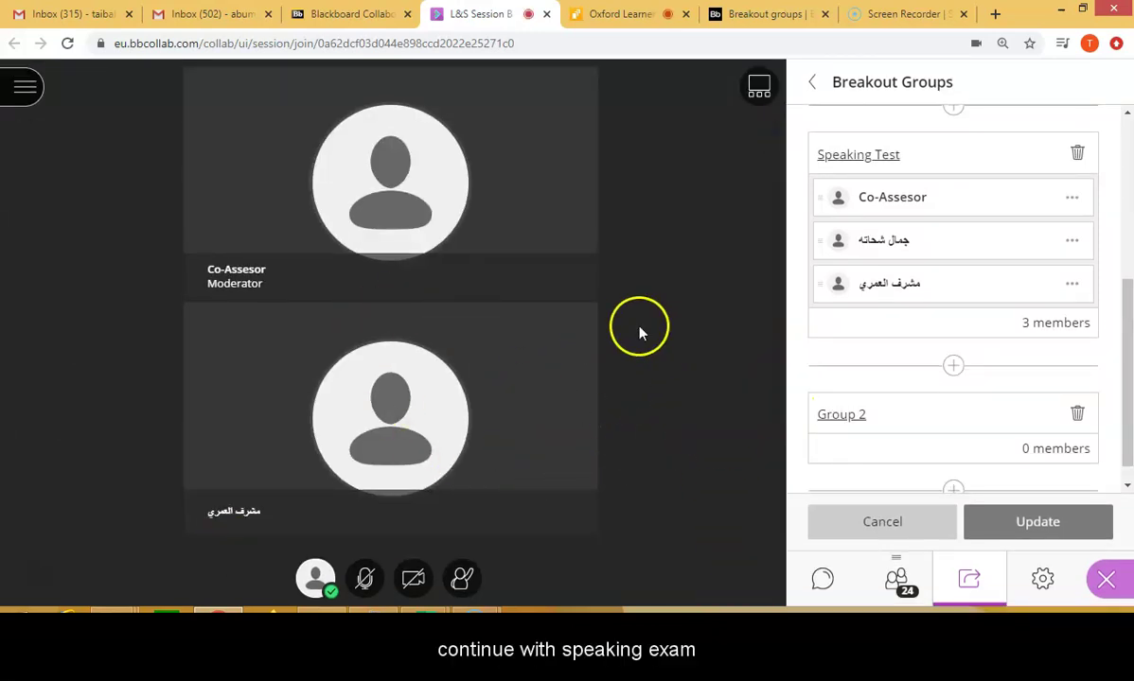
Reassign the student from the Speaking Test group to the Main Room and apply the update
click(1072, 285)
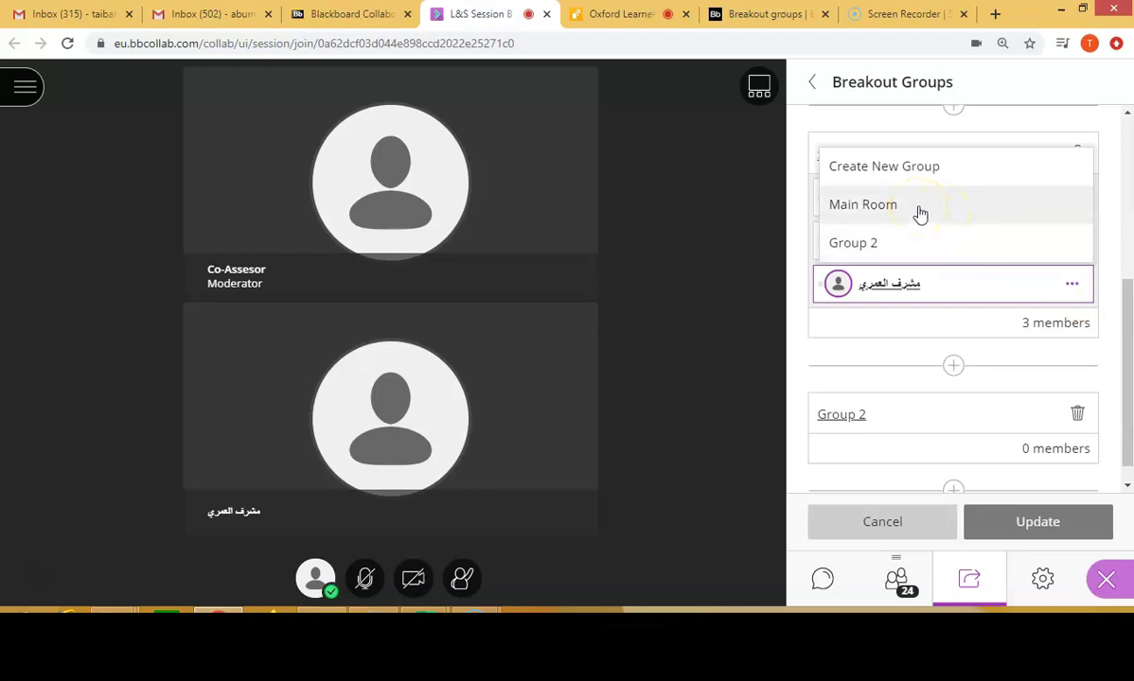
scroll(968, 217, down, 1)
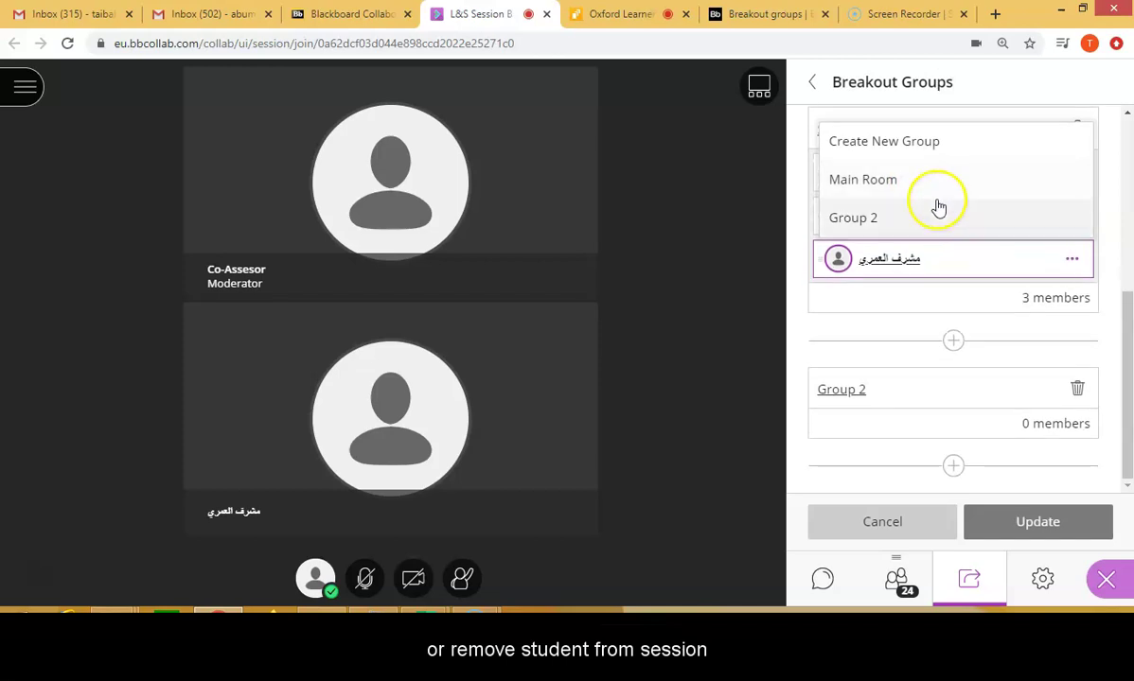
click(890, 183)
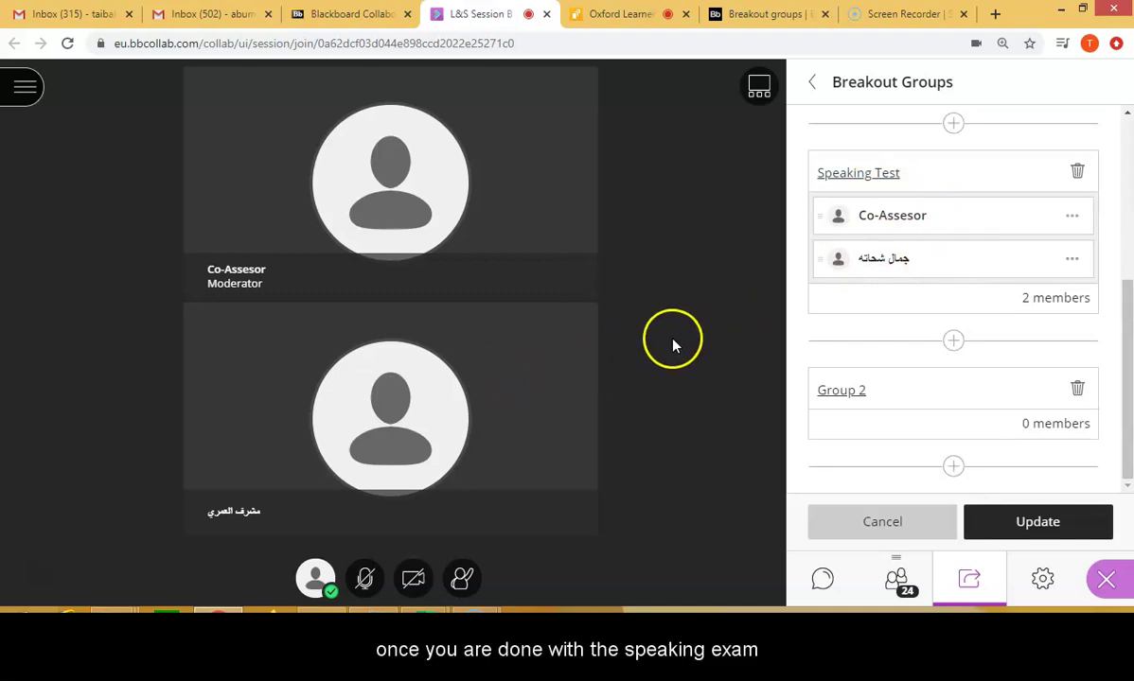
click(1003, 528)
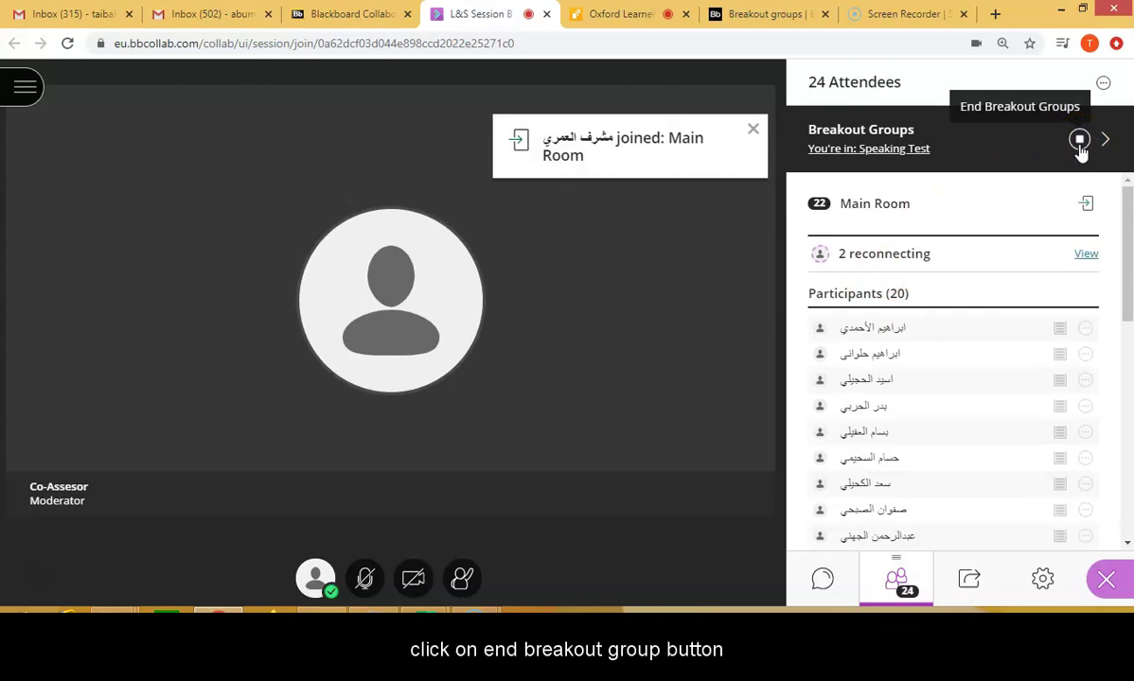
End all breakout groups from the Attendees panel, returning everyone to the Main Room
click(1079, 144)
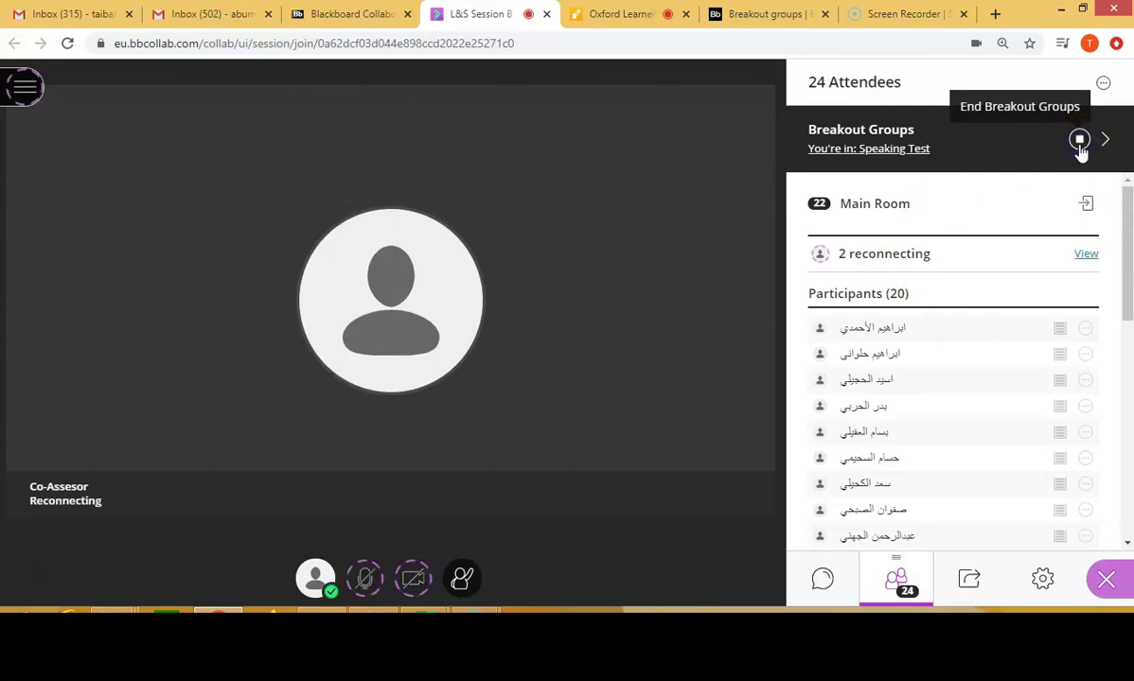